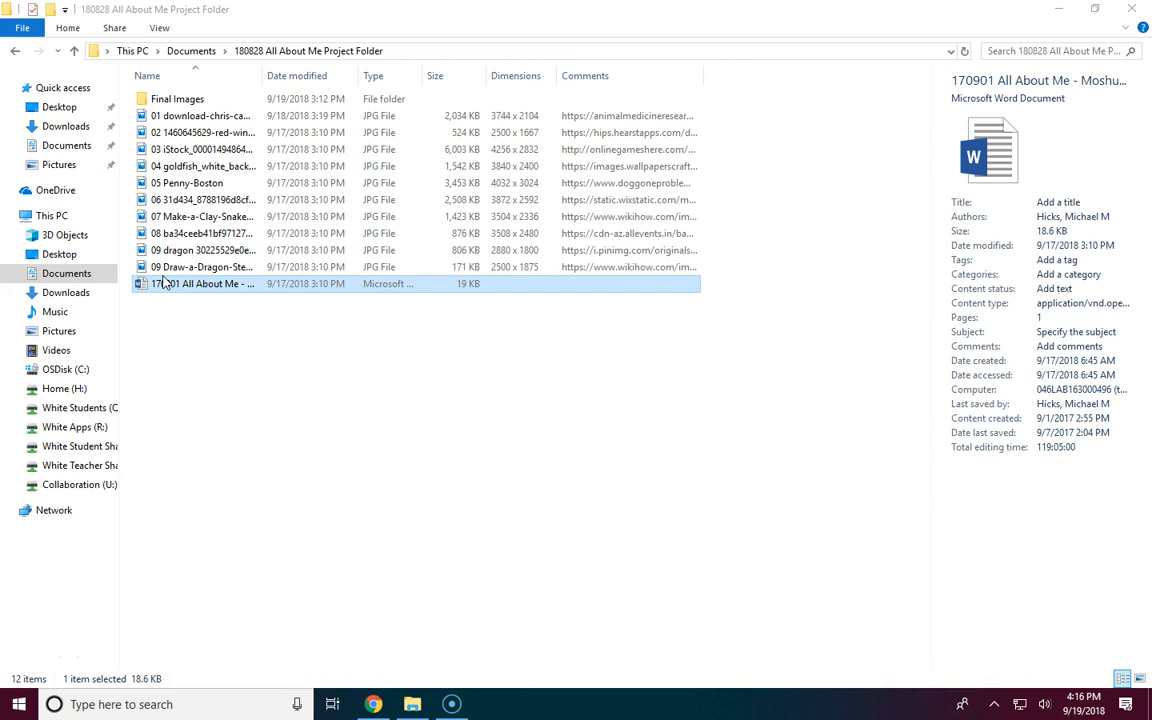
Open the first koala photo, file 01 download-chris-camera, with Adobe Photoshop CC 2018
left_click(185, 116)
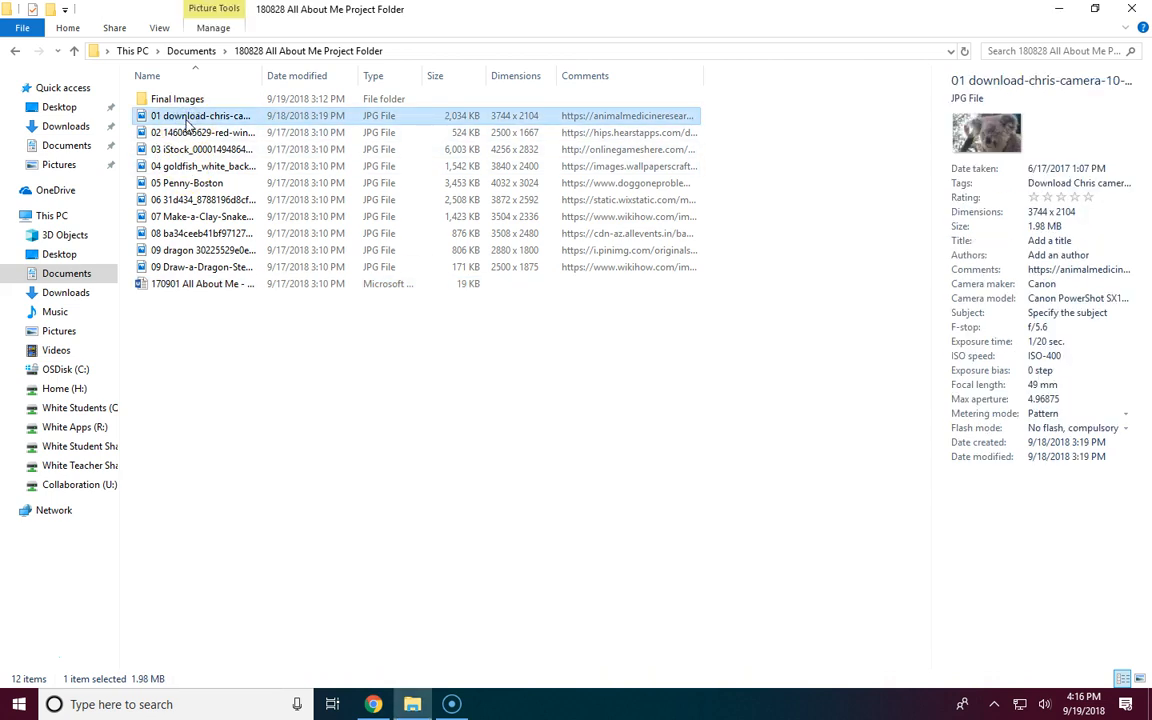
right_click(185, 117)
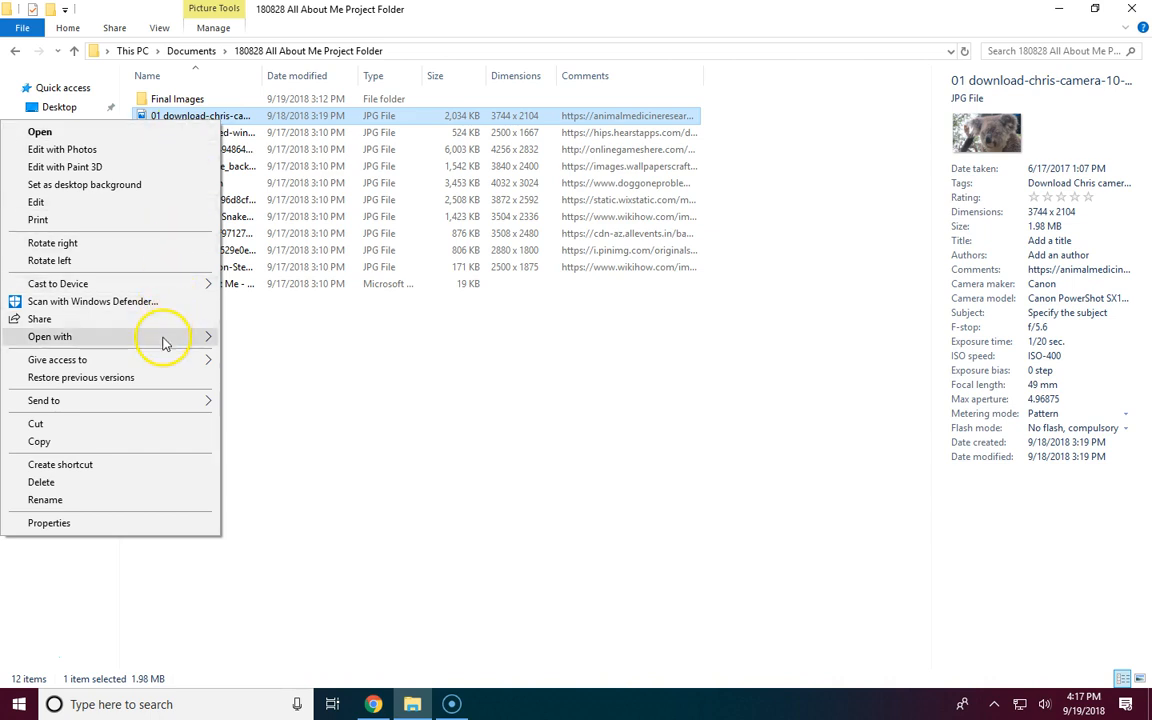
mouse_move(165, 343)
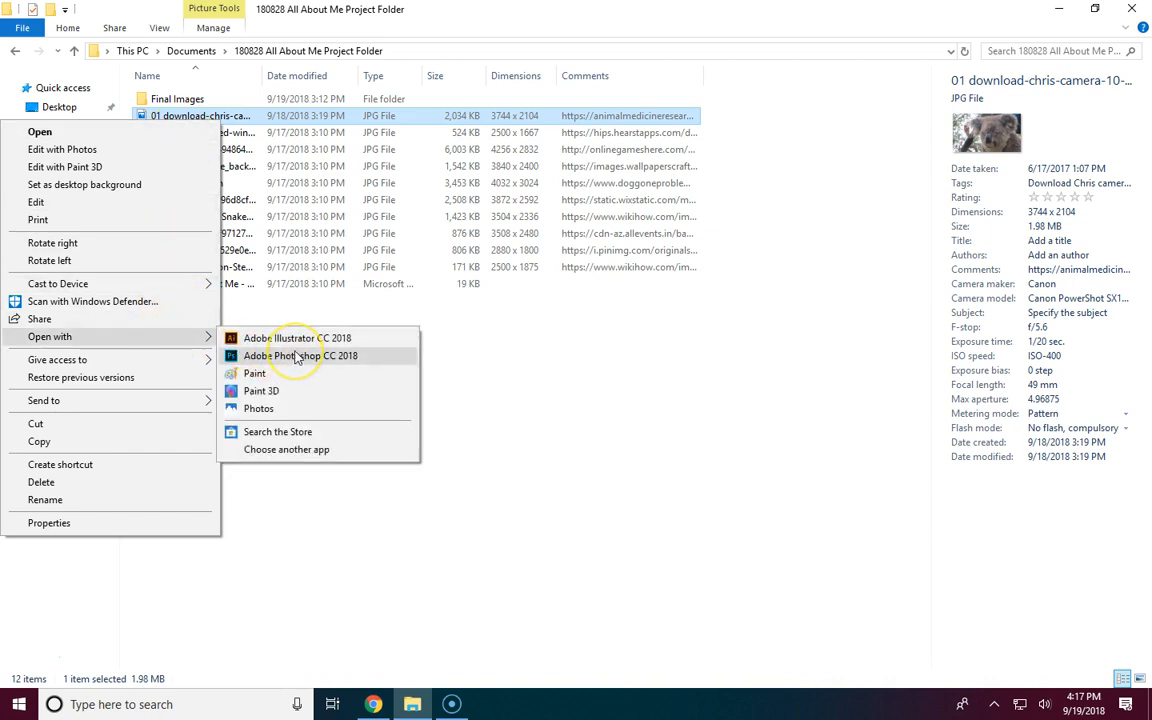
left_click(300, 452)
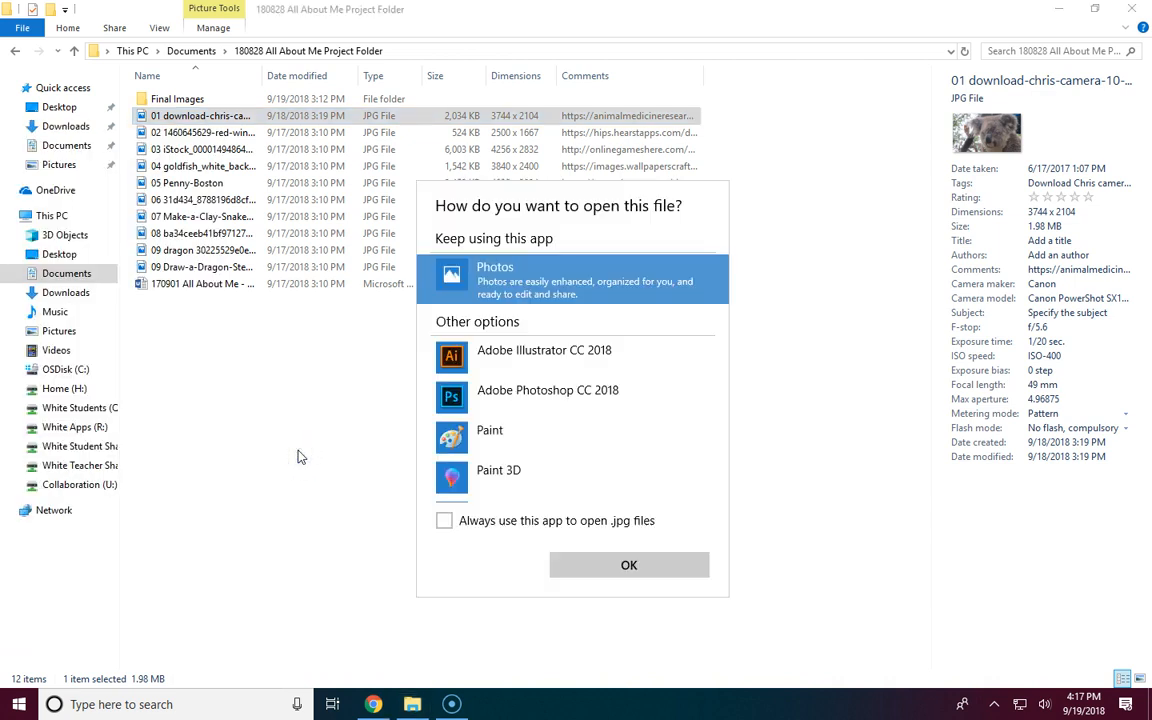
scroll(497, 403, "down", 1)
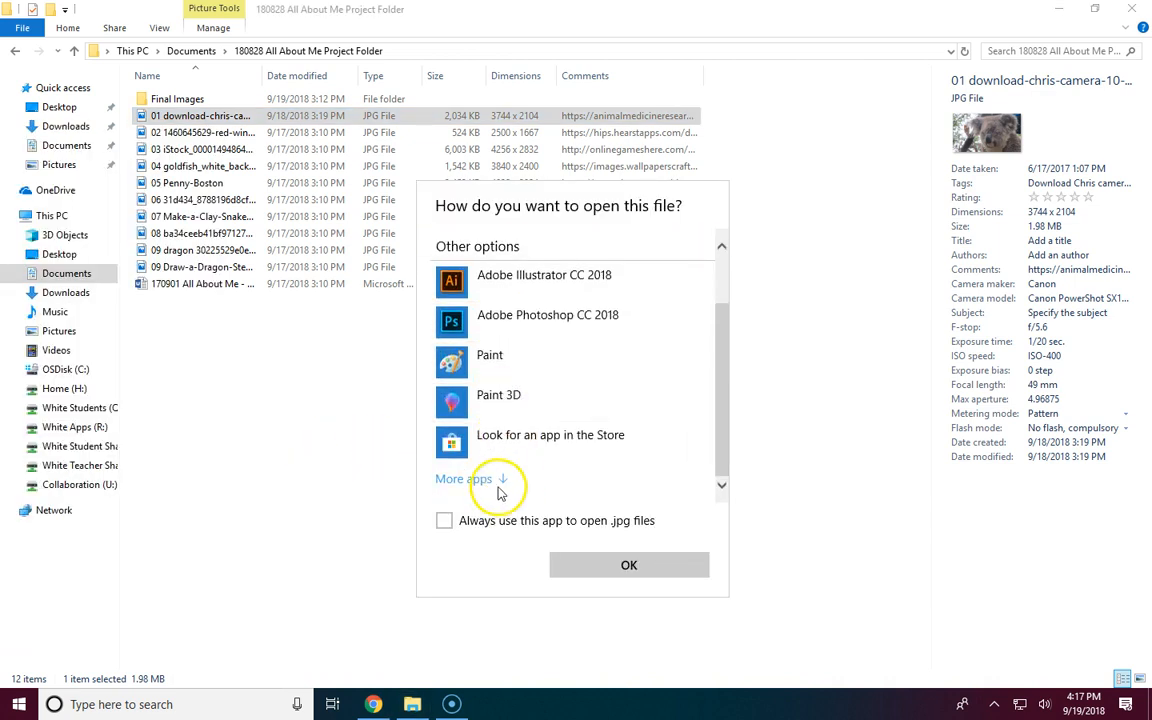
scroll(481, 486, "up", 1)
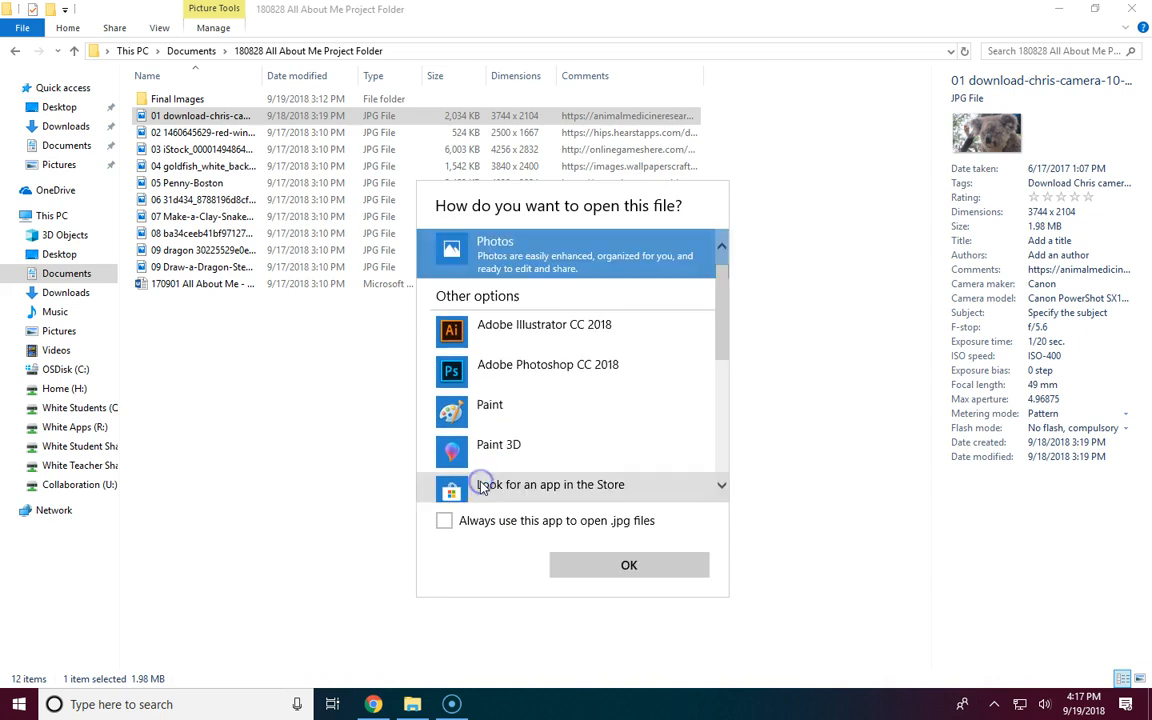
mouse_move(725, 319)
left_mouse_down()
mouse_move(725, 470)
mouse_move(722, 303)
left_mouse_up()
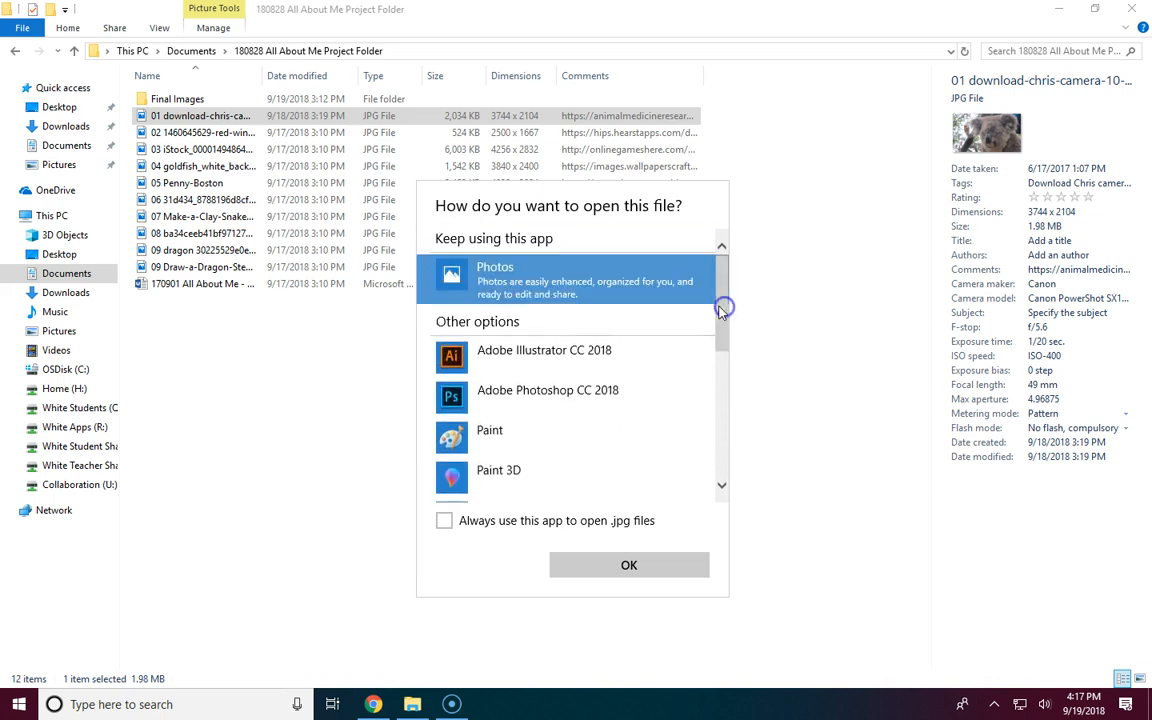
left_click(553, 396)
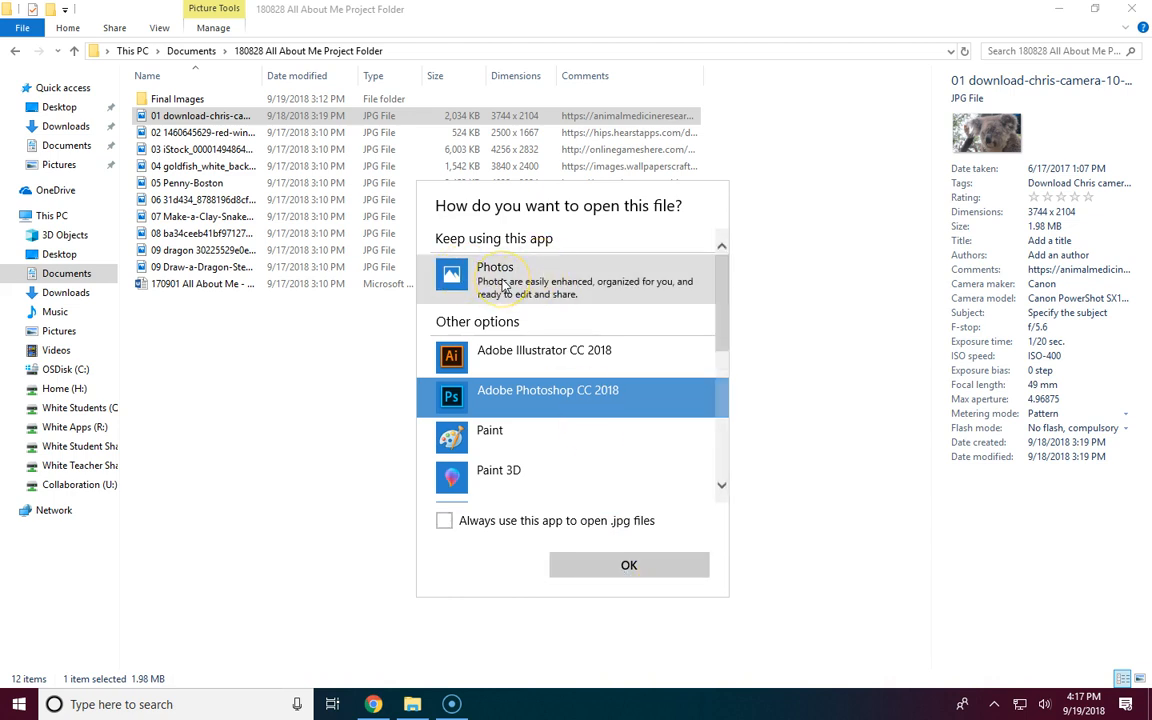
left_click(629, 566)
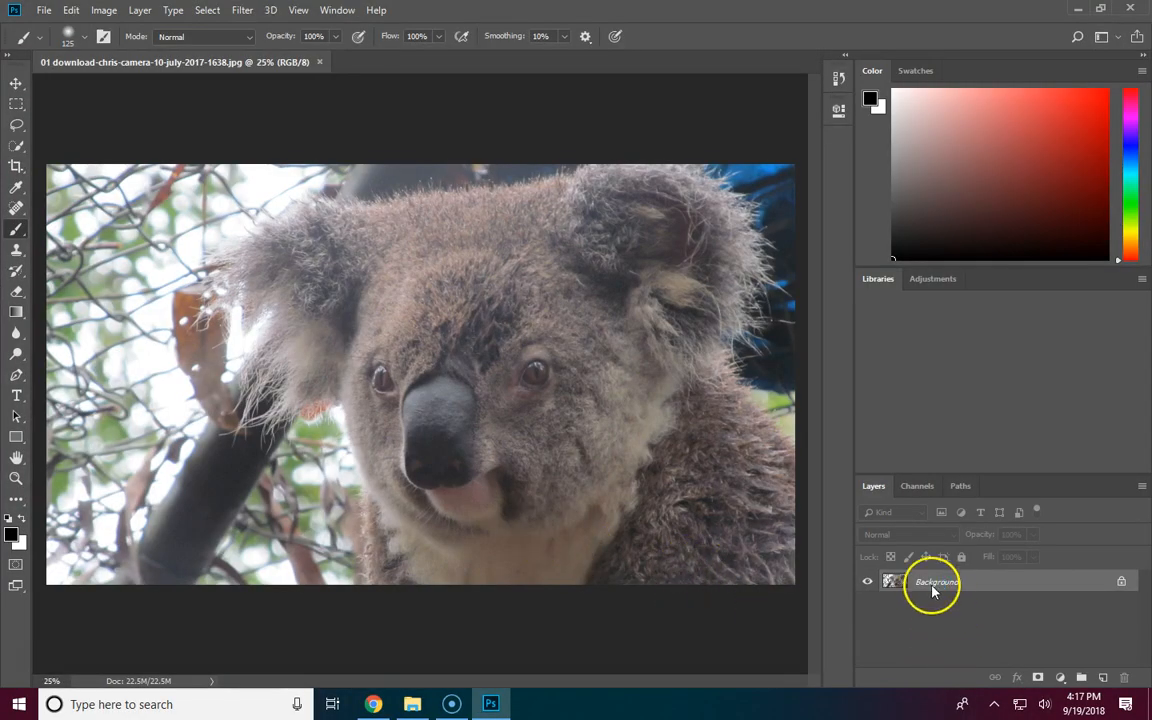
left_click(916, 489)
left_click(958, 489)
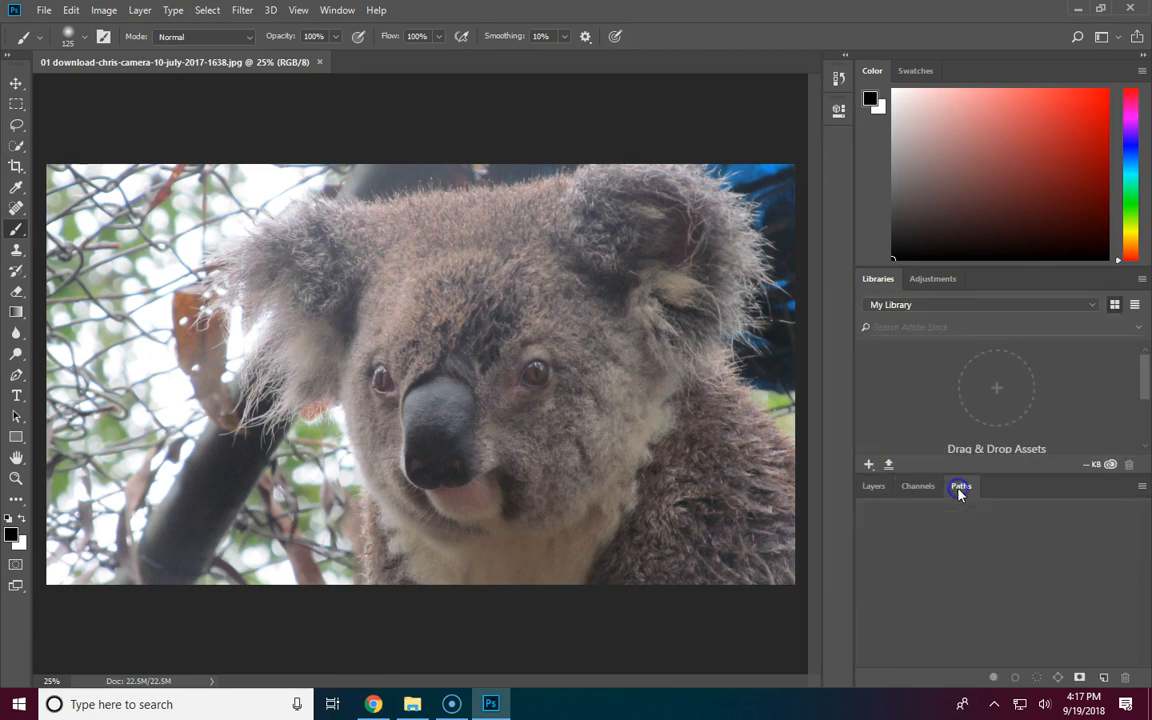
left_click(872, 487)
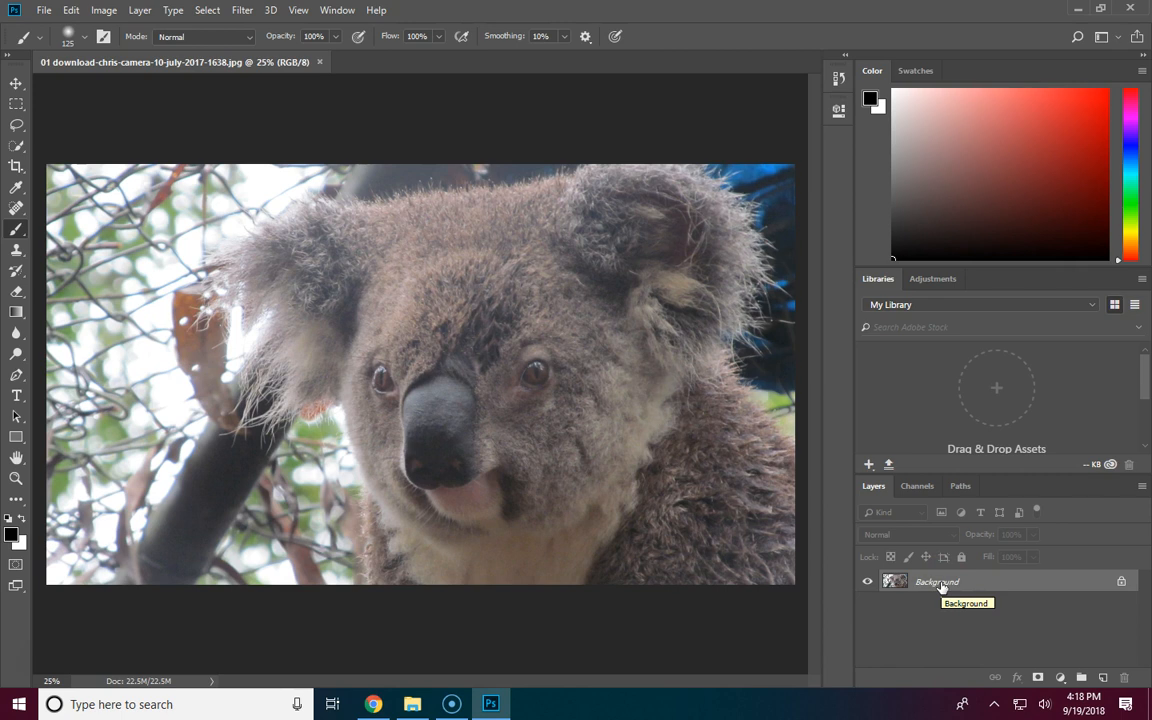
Duplicate the Background layer with the default name and delete the copy
right_click(941, 587)
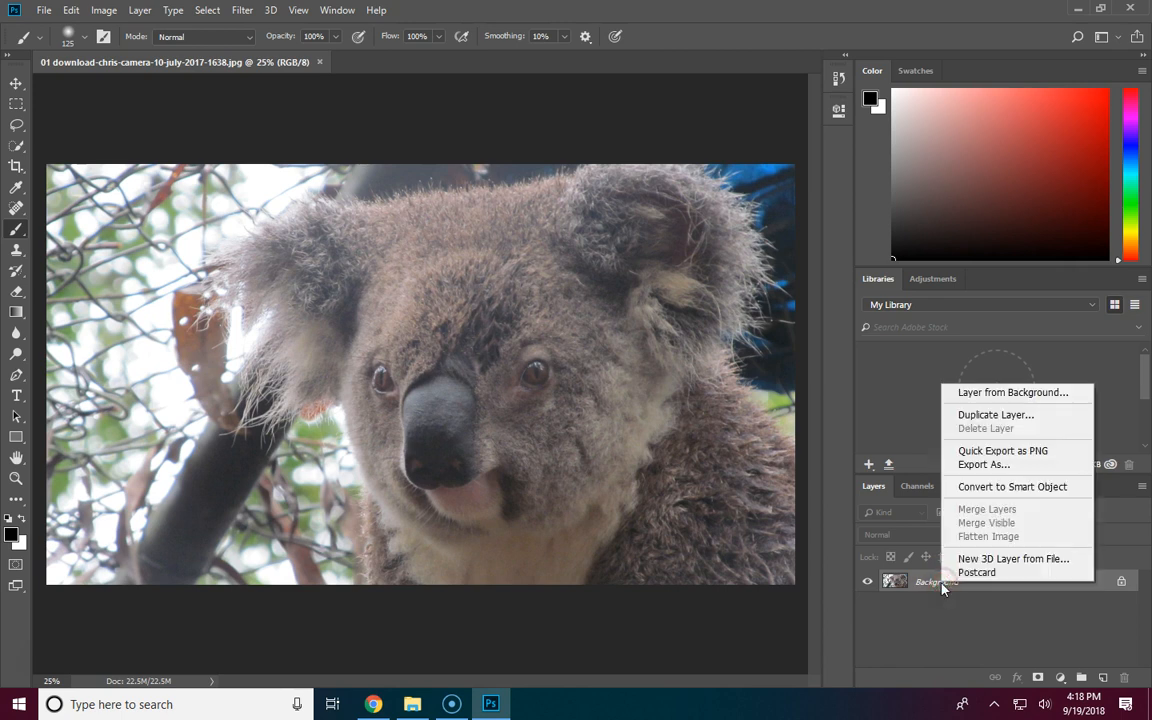
left_click(968, 415)
left_click(706, 187)
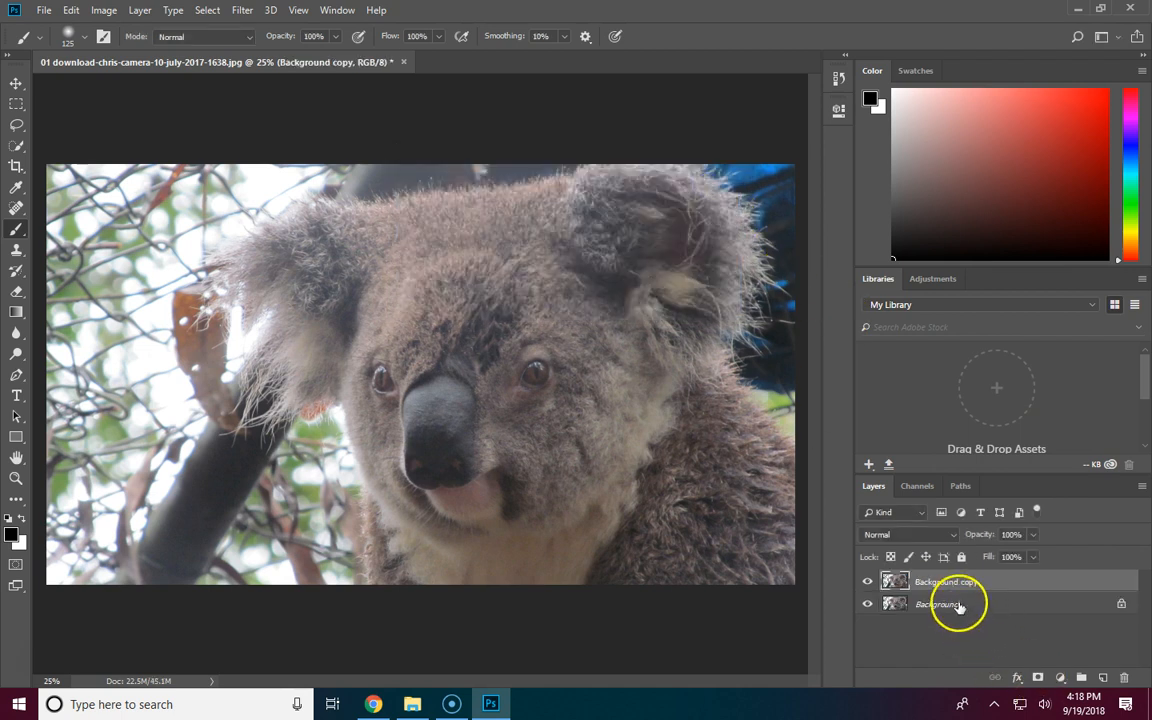
left_click_drag(946, 585, 1126, 680)
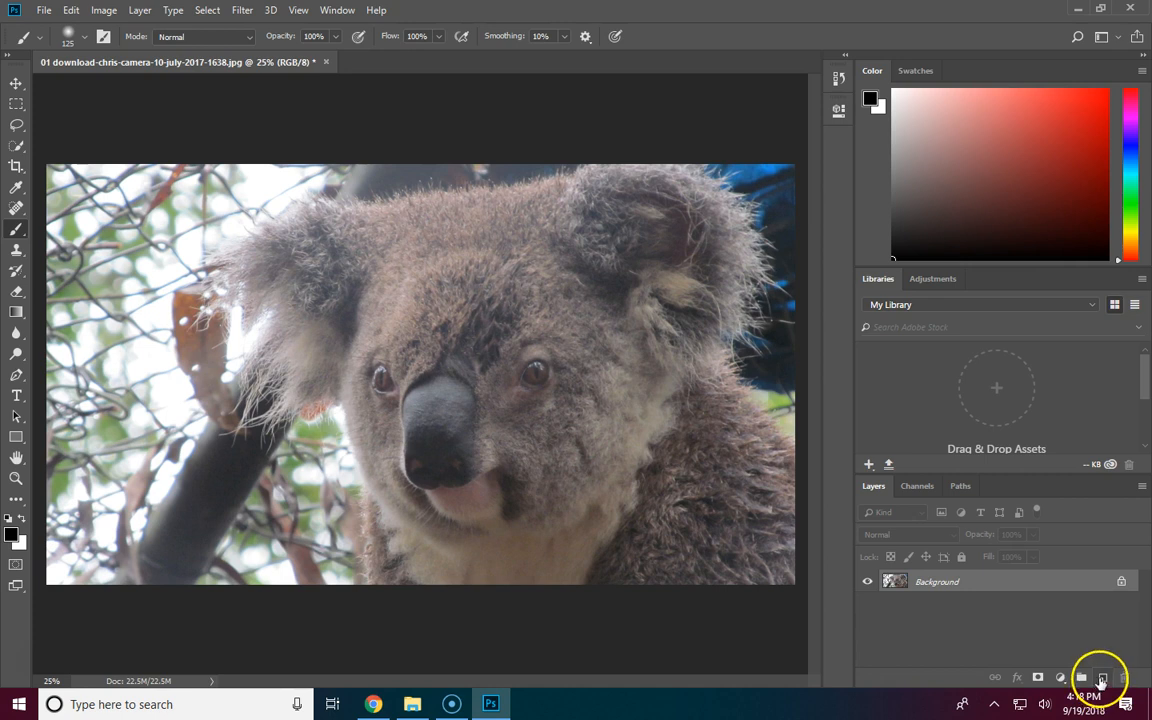
Add a new blank layer above the Background and delete it
left_click(1103, 680)
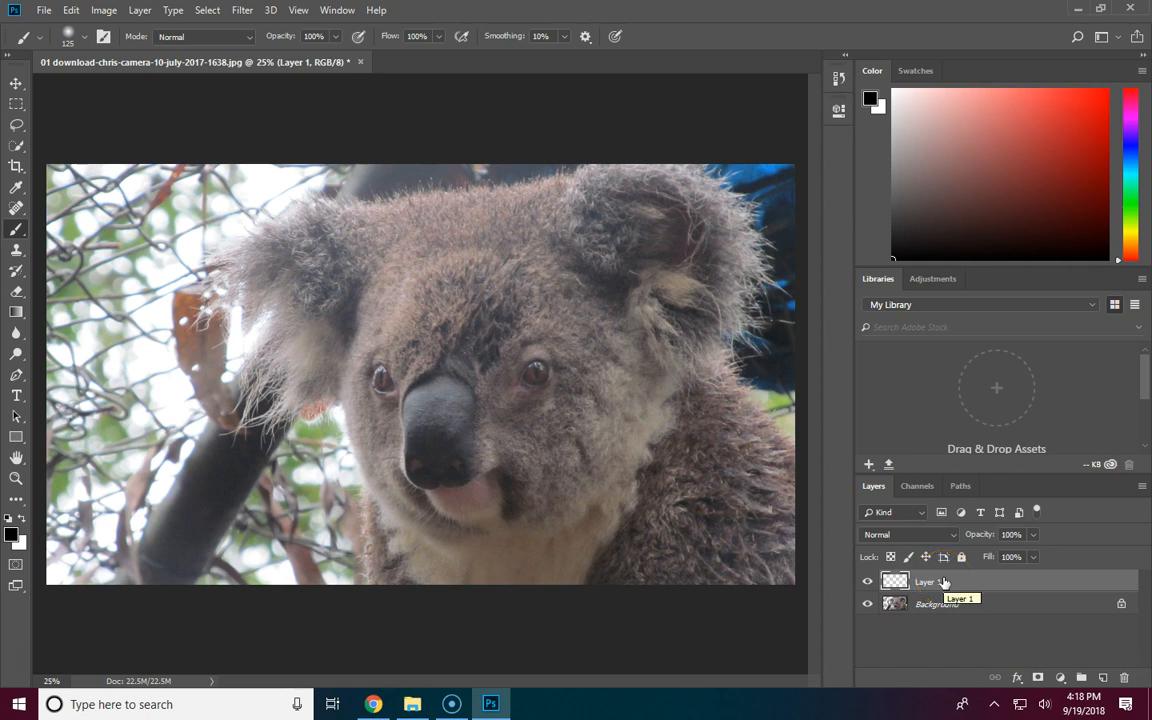
left_click_drag(930, 585, 1124, 678)
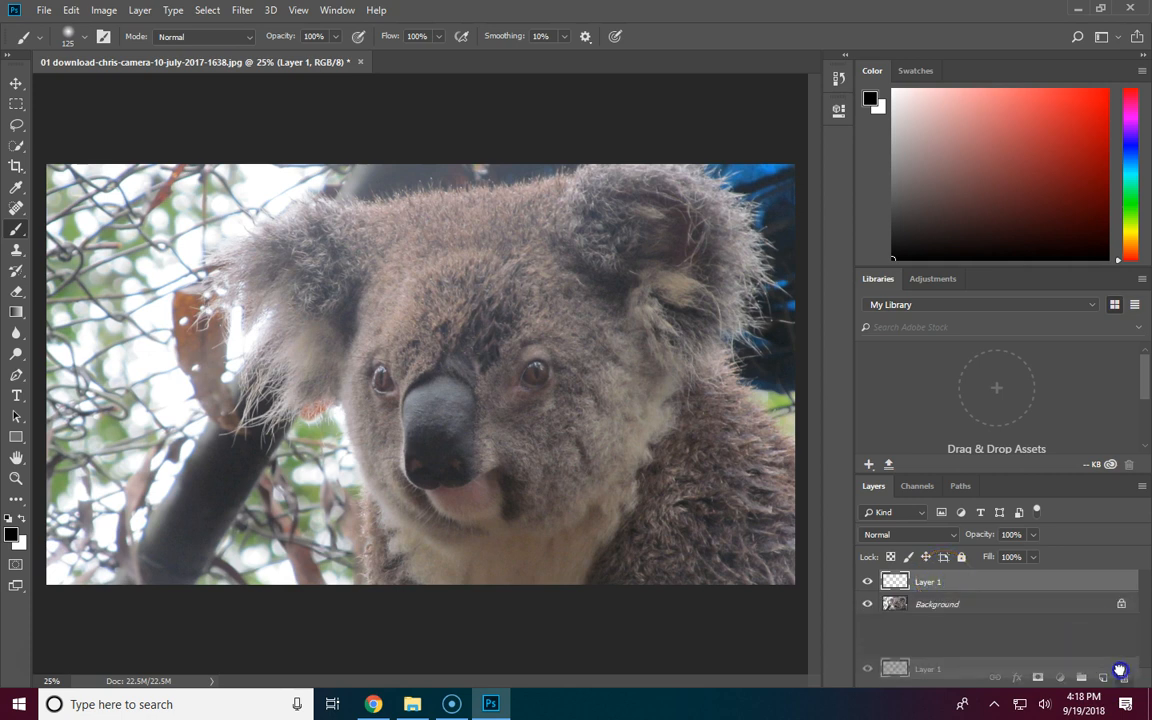
Duplicate the Background layer and hide the original Background
left_click(922, 583)
left_click_drag(922, 583, 1104, 677)
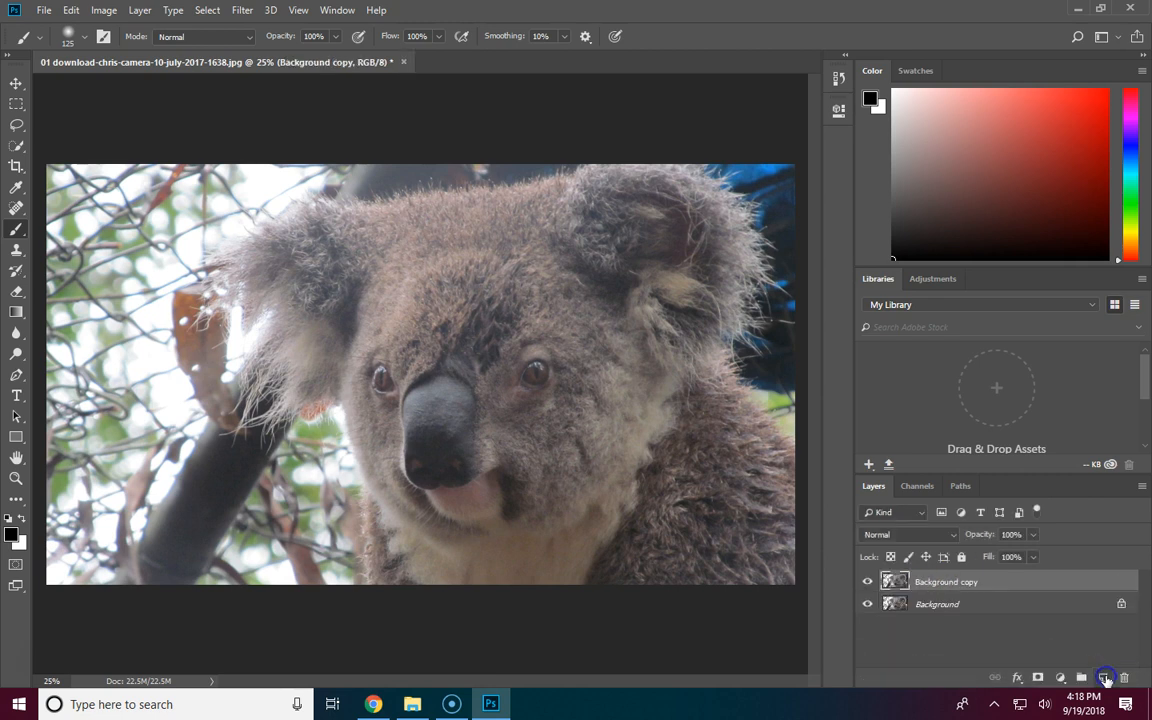
left_click(867, 604)
Add a Levels adjustment layer above the background copy, keeping the default name and settings
left_click(140, 10)
mouse_move(206, 233)
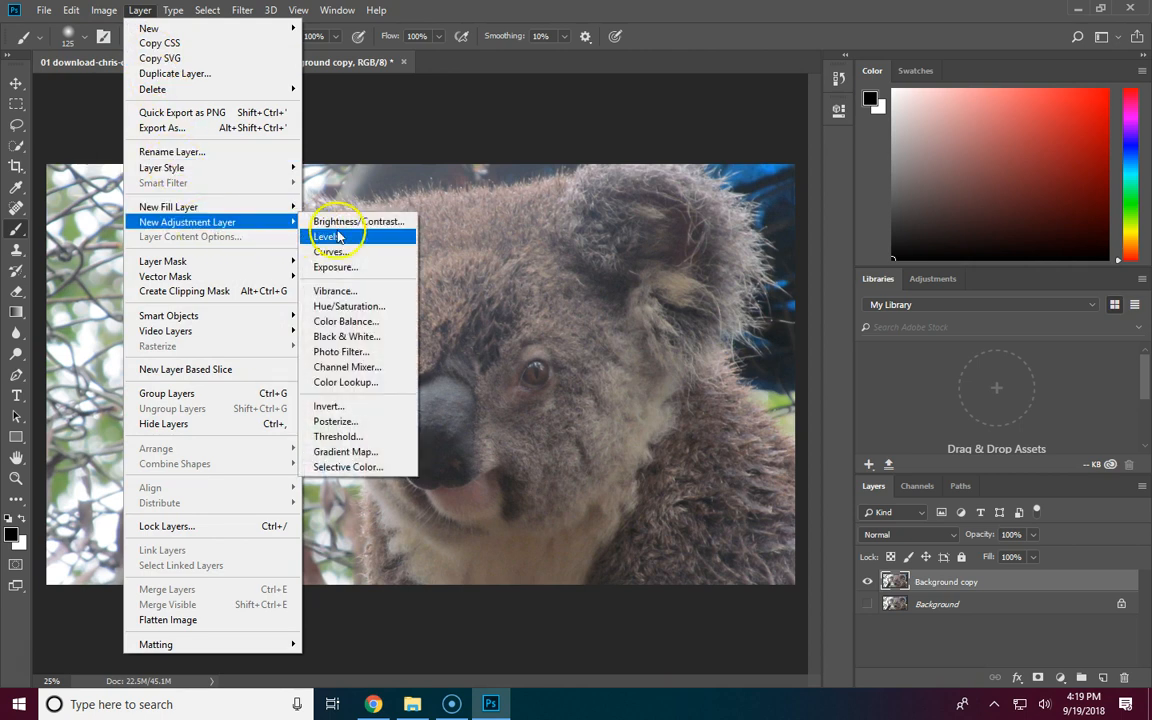
left_click(368, 242)
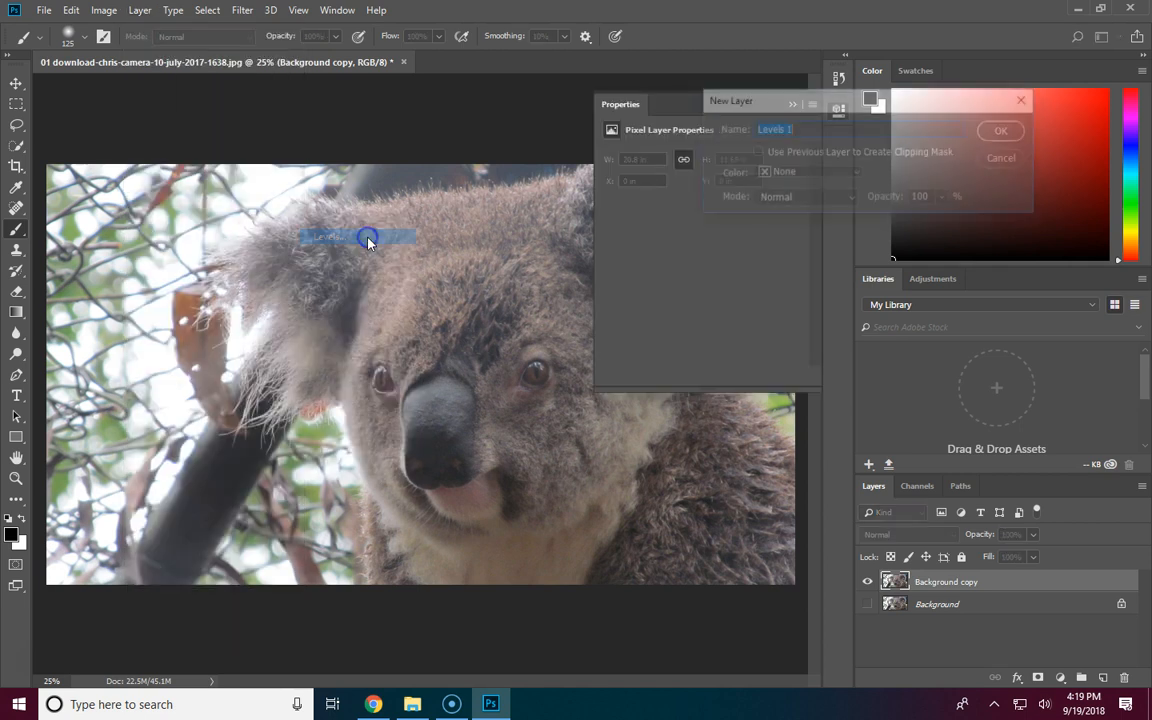
left_click(1003, 131)
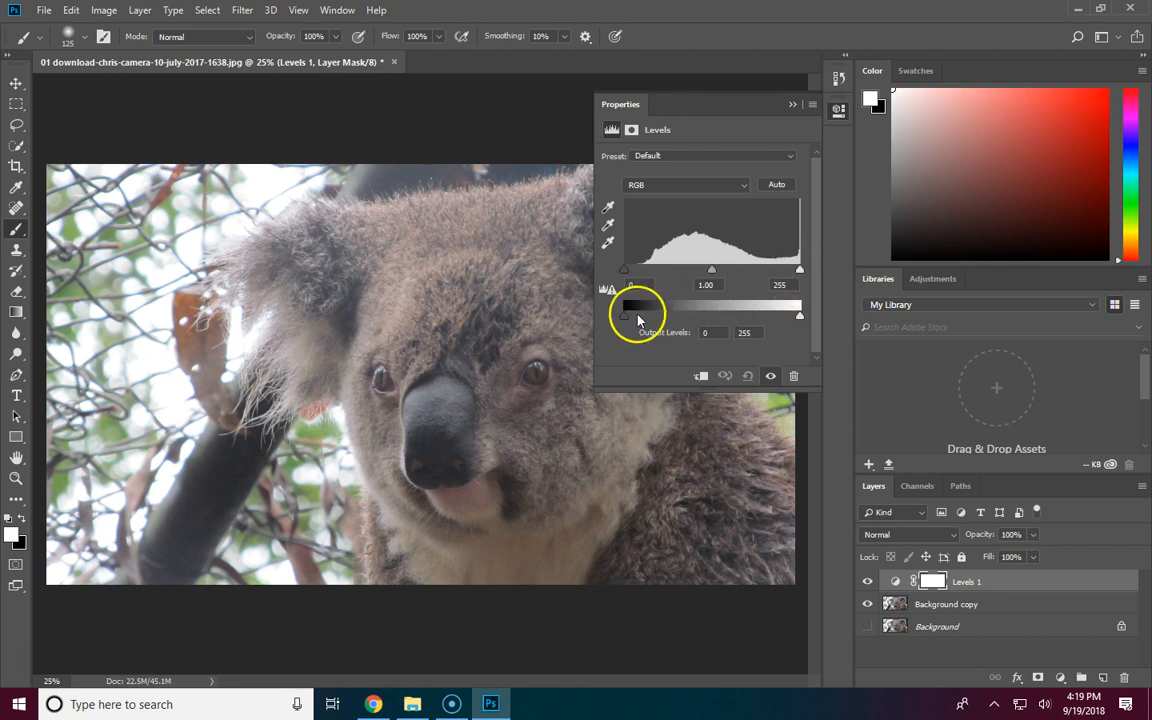
Try input black levels of 39 and 107 on the Levels adjustment and return the black level to 0
mouse_move(625, 318)
left_mouse_down()
mouse_move(676, 316)
mouse_move(619, 316)
left_mouse_up()
mouse_move(810, 314)
left_mouse_down()
mouse_move(770, 318)
mouse_move(821, 323)
left_mouse_up()
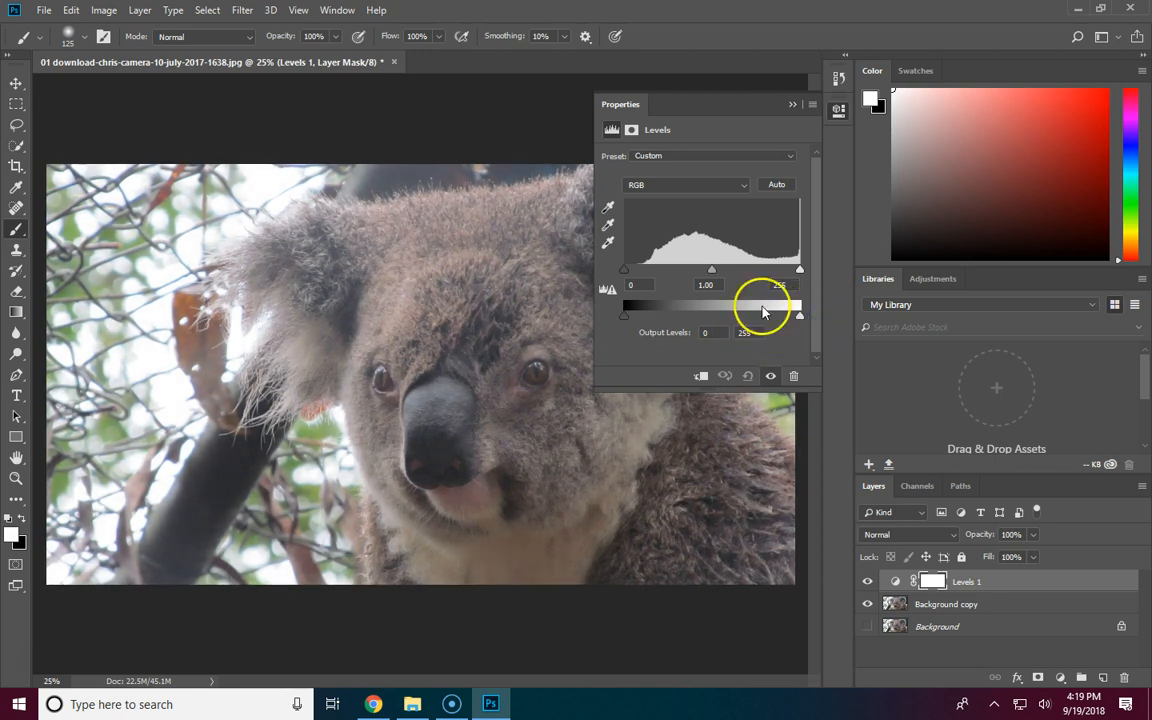
left_click_drag(624, 275, 652, 270)
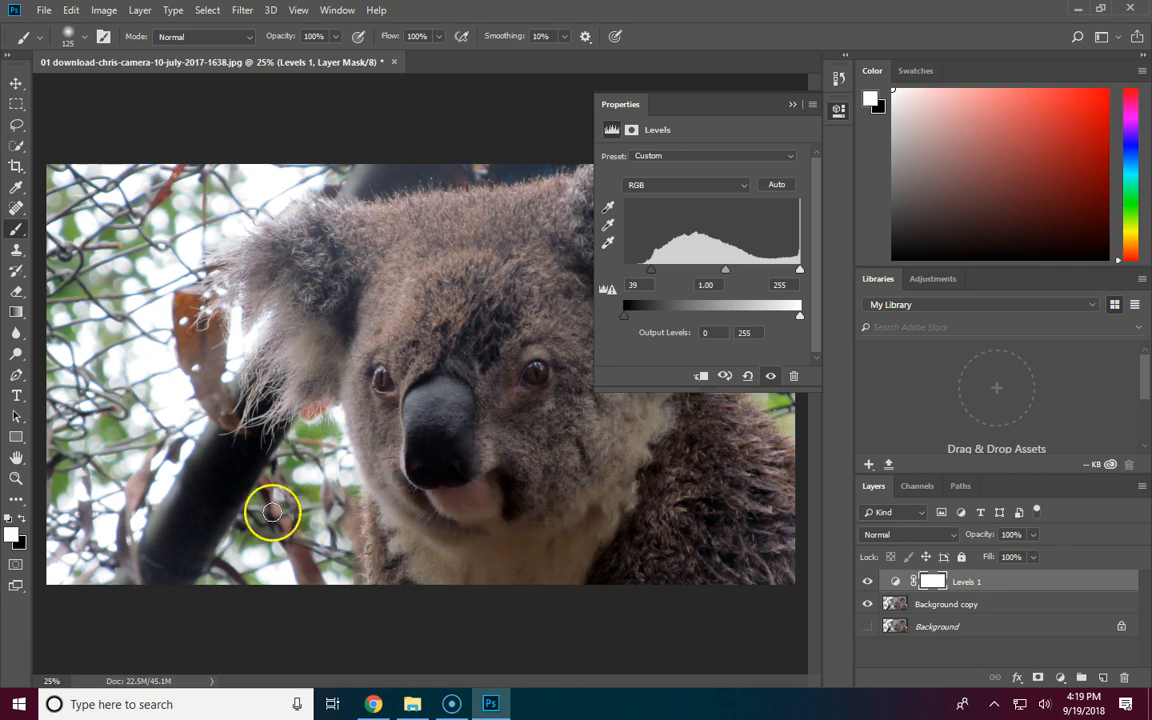
left_click(259, 429)
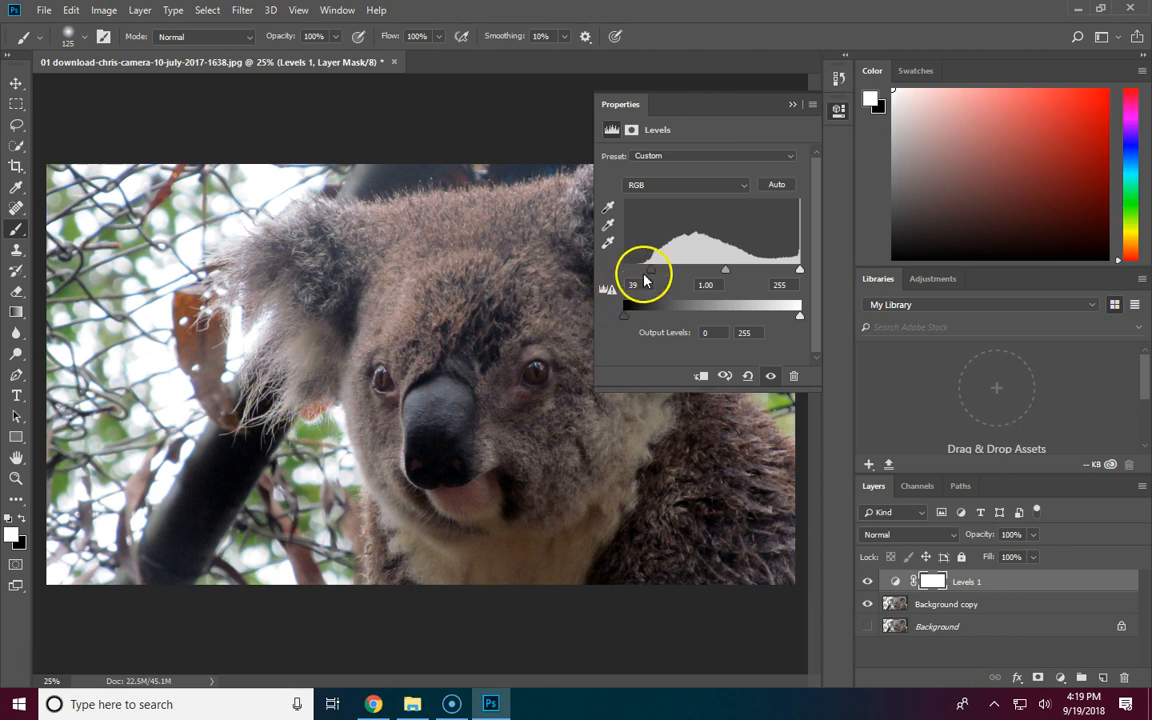
left_click_drag(653, 276, 698, 270)
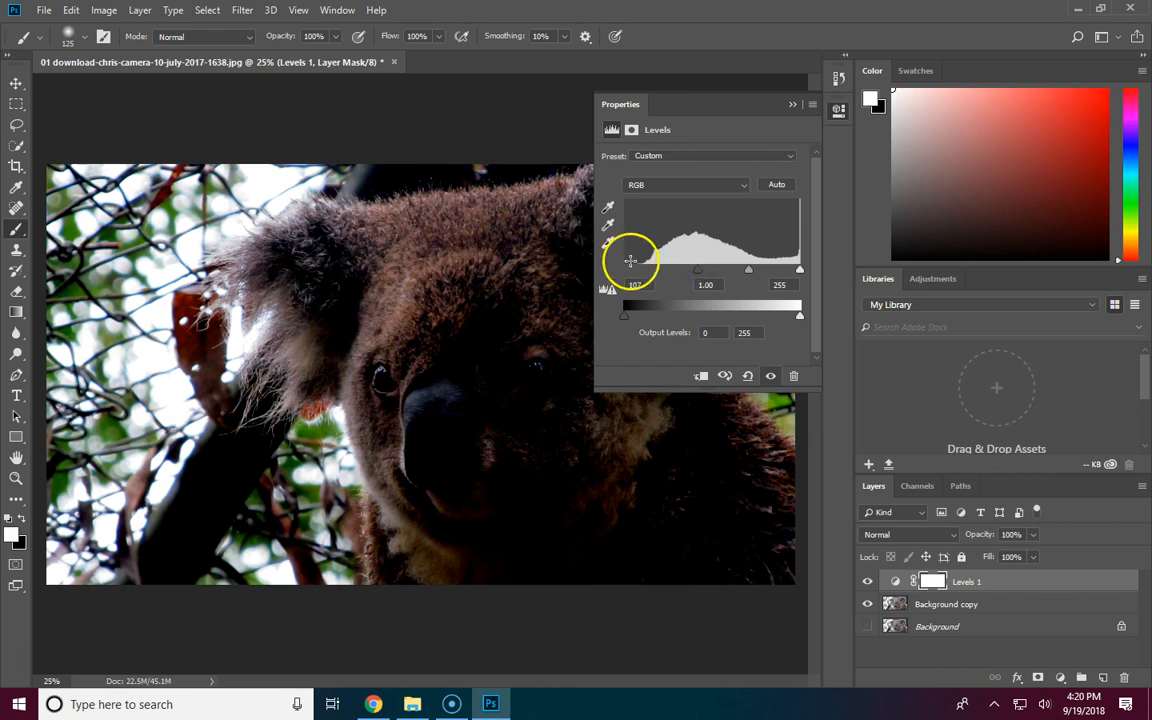
left_click_drag(698, 275, 618, 295)
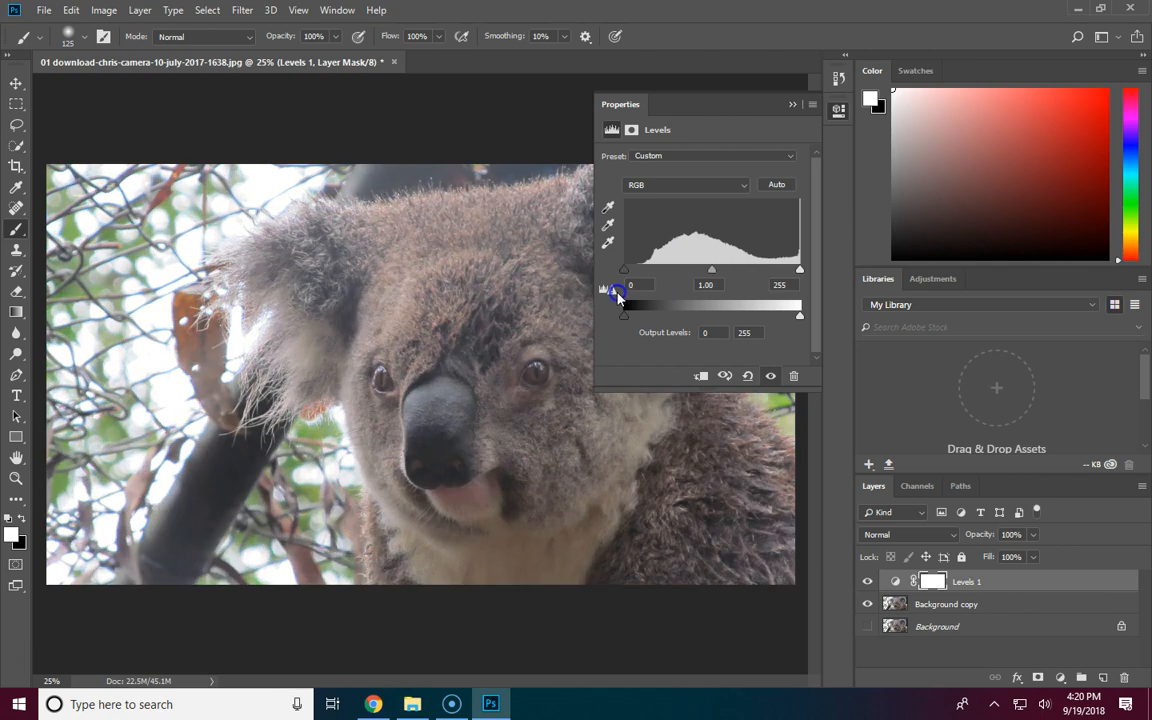
mouse_move(799, 268)
left_mouse_down()
mouse_move(705, 276)
mouse_move(678, 298)
mouse_move(797, 288)
left_mouse_up()
Set the Levels adjustment's RGB input values to 42 for shadows, 1.20 for midtones and 239 for highlights
left_click_drag(636, 272, 655, 274)
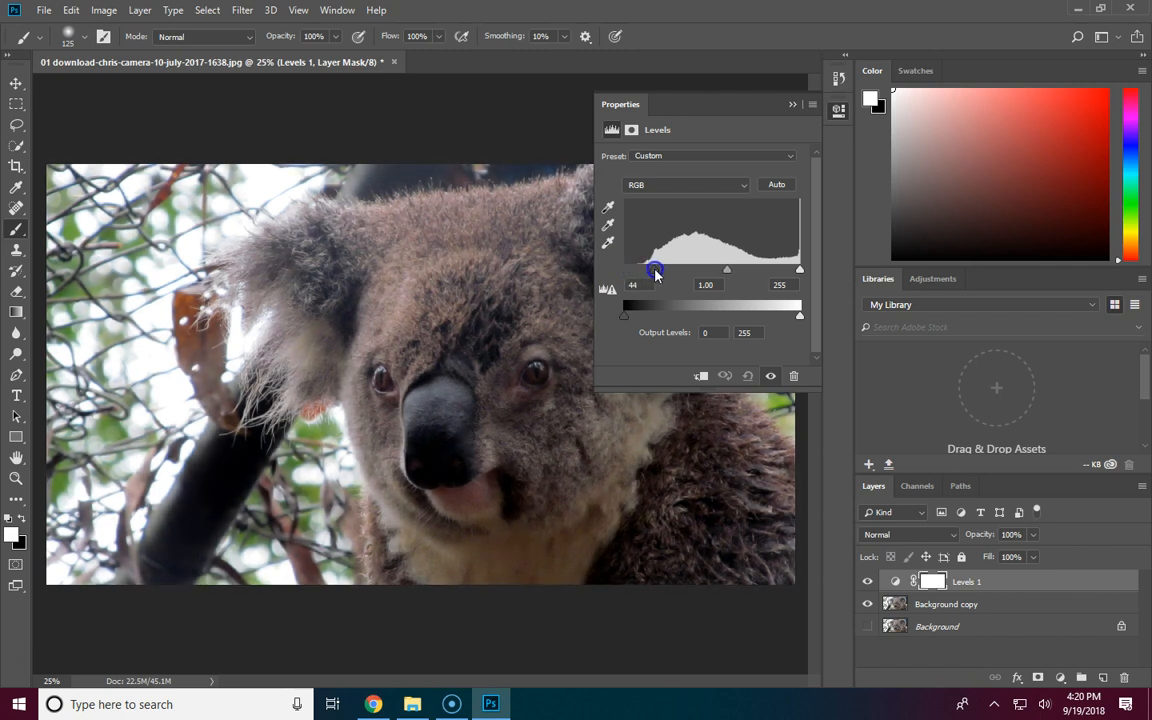
mouse_move(800, 269)
left_mouse_down()
mouse_move(786, 284)
mouse_move(788, 274)
left_mouse_up()
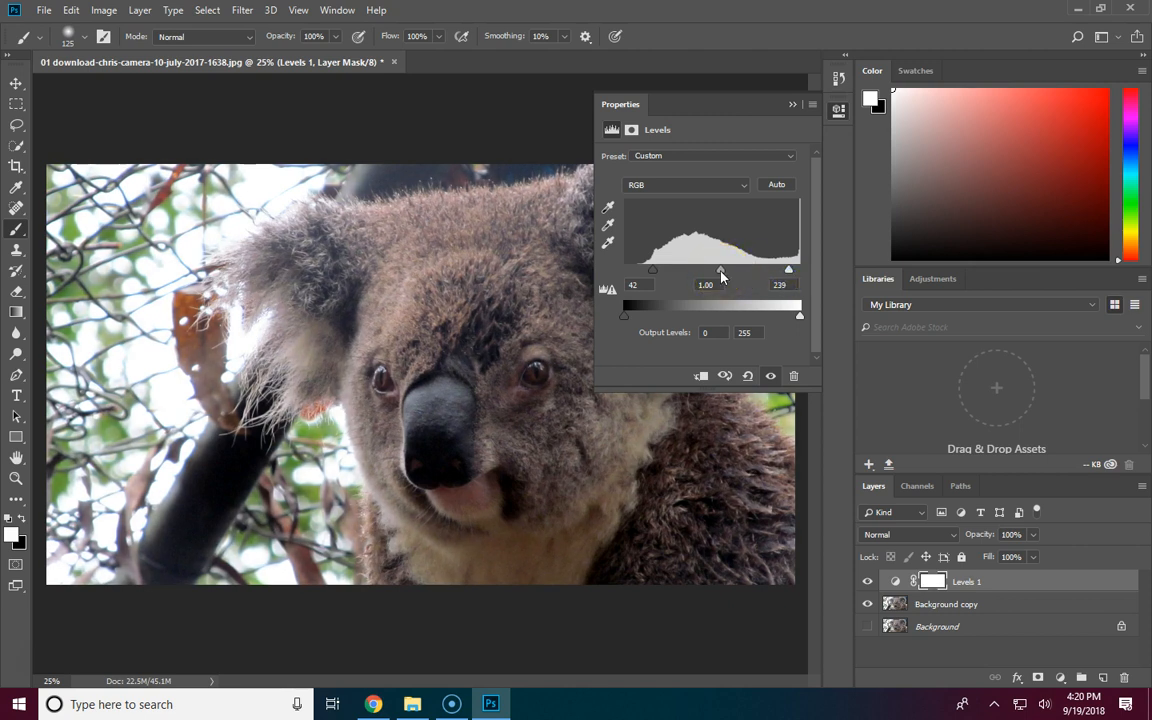
left_click_drag(720, 272, 720, 305)
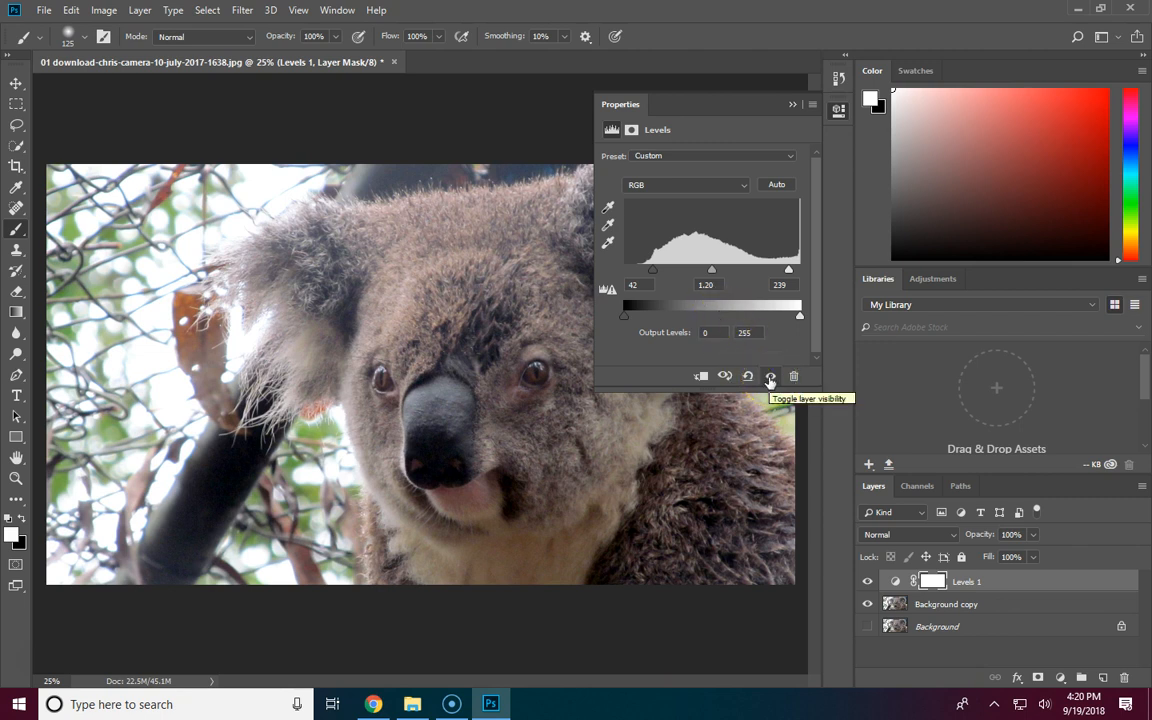
Toggle the Levels adjustment layer off and on to compare the koala photo before and after
left_click(770, 377)
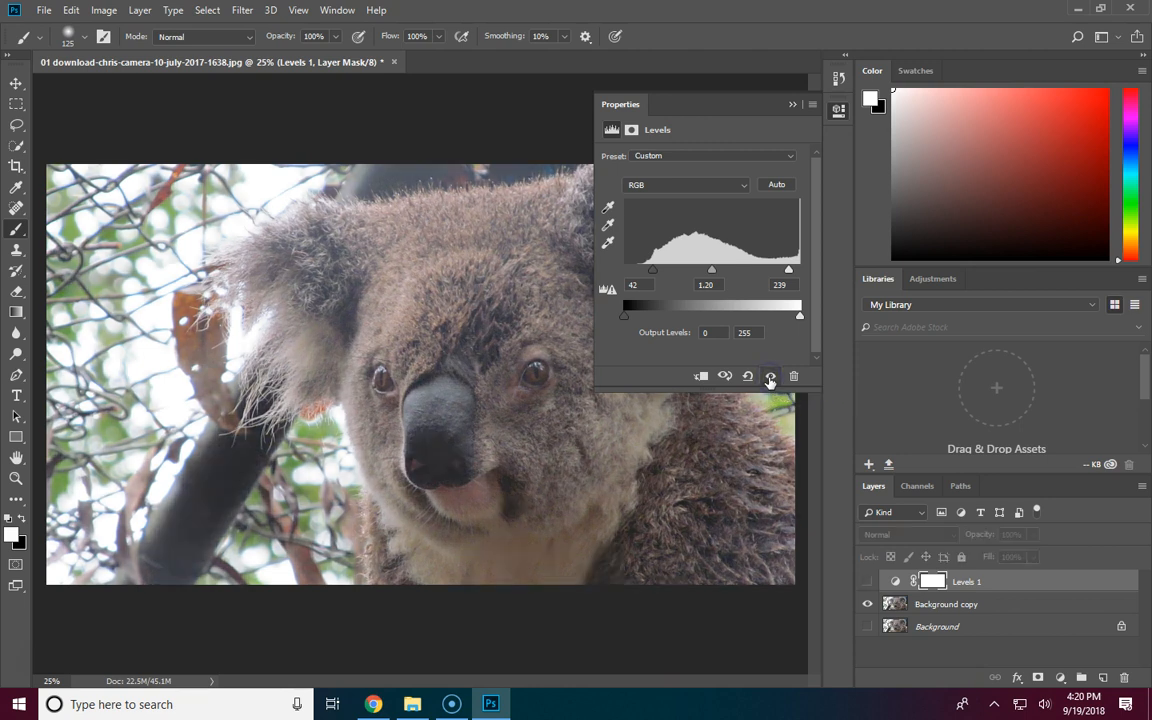
left_click(770, 377)
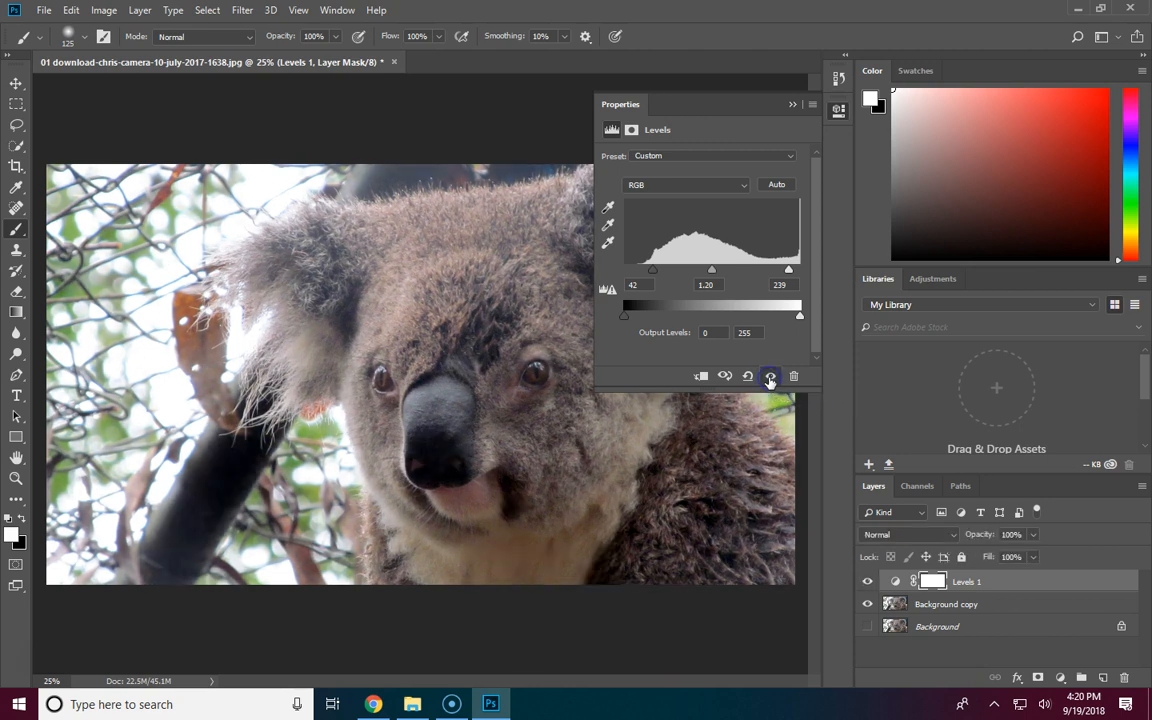
left_click(770, 377)
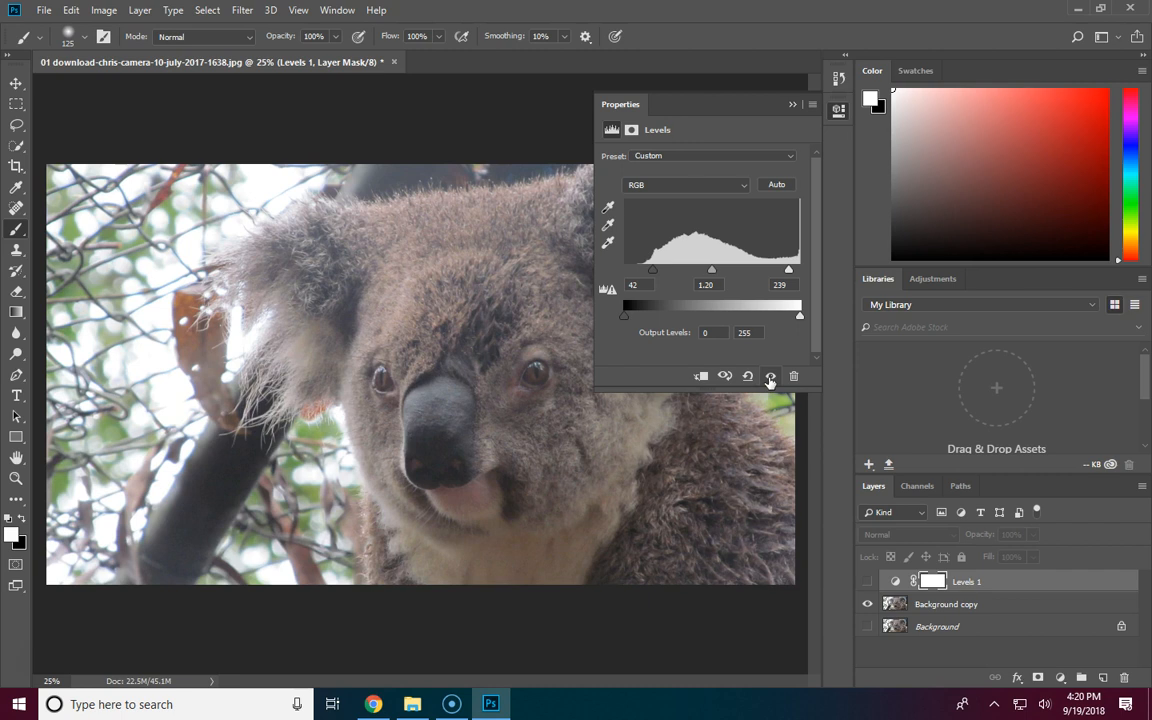
left_click(770, 377)
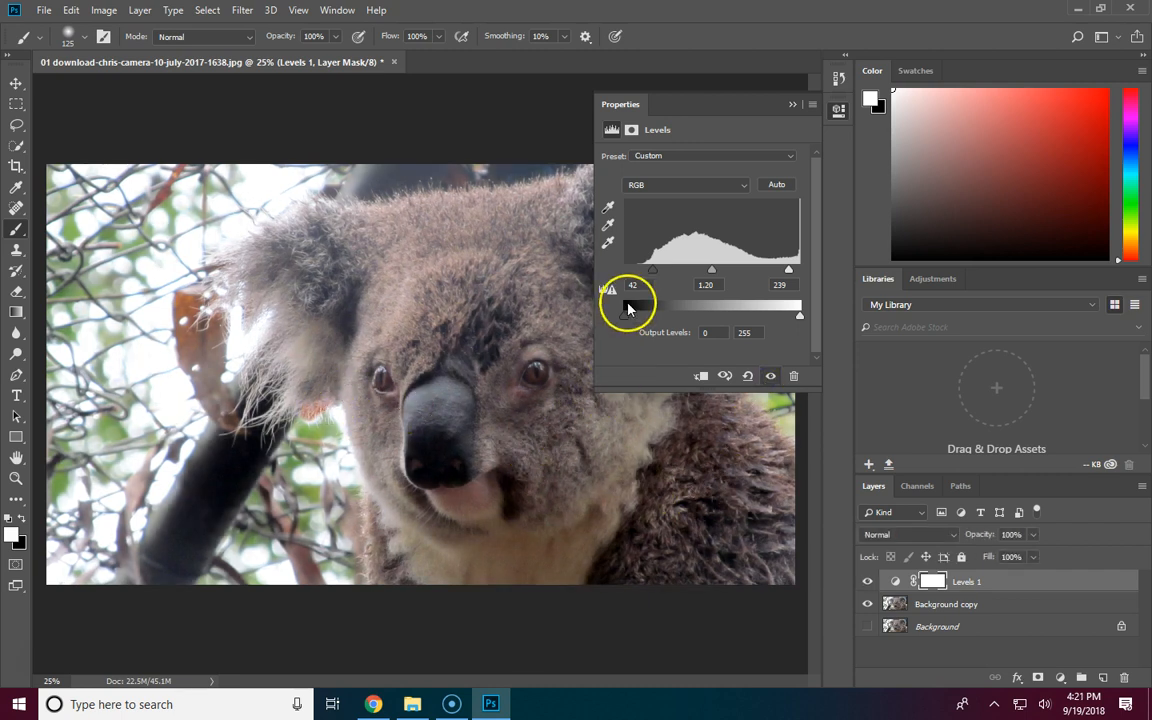
Close and reopen the Levels 1 adjustment settings, and readjust the midtone input level to about 1.18
left_click(791, 106)
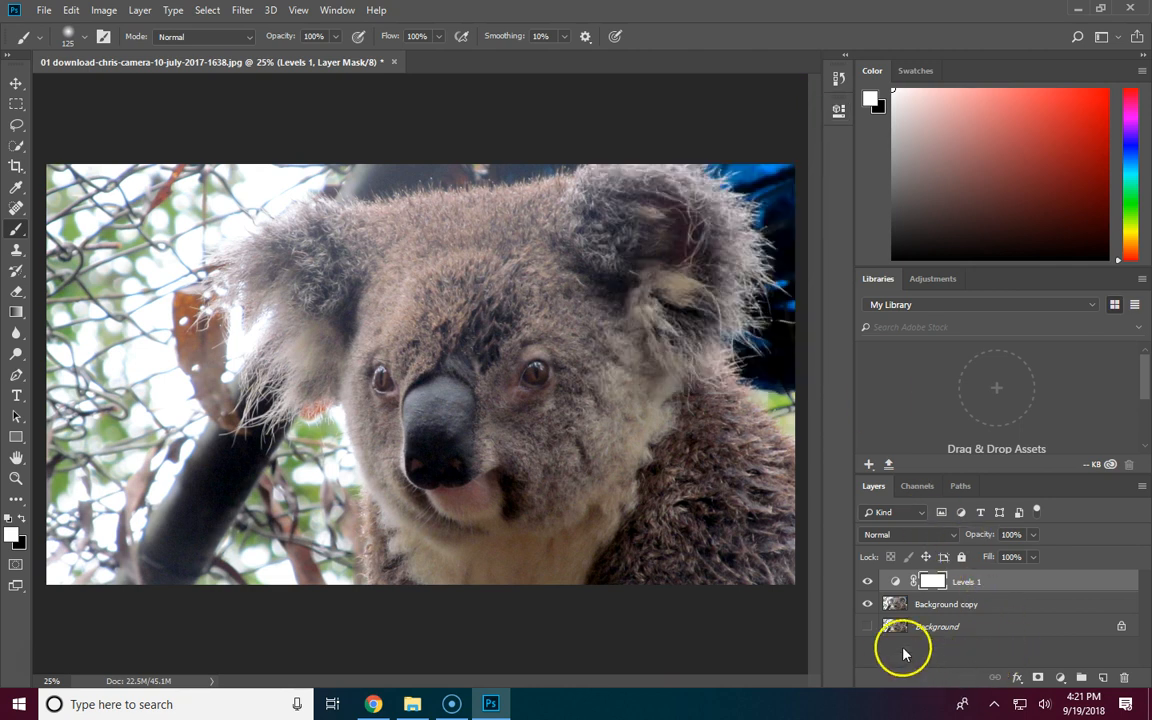
double_click(894, 584)
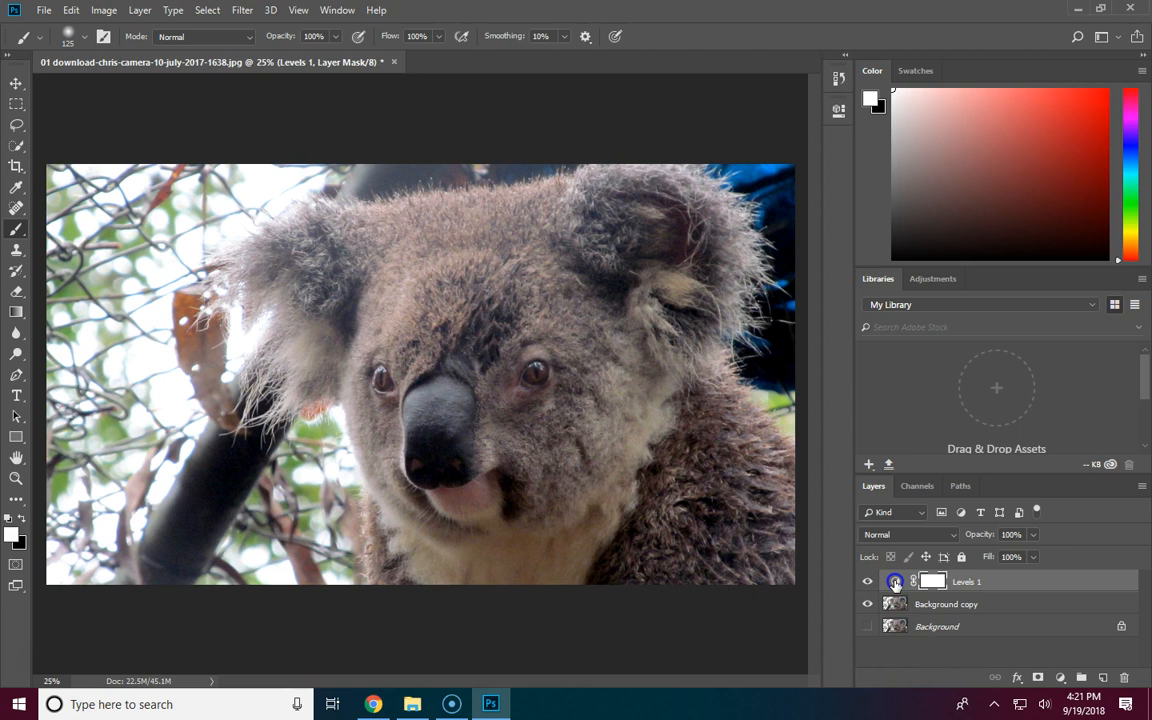
mouse_move(711, 269)
left_mouse_down()
mouse_move(722, 272)
mouse_move(711, 281)
left_mouse_up()
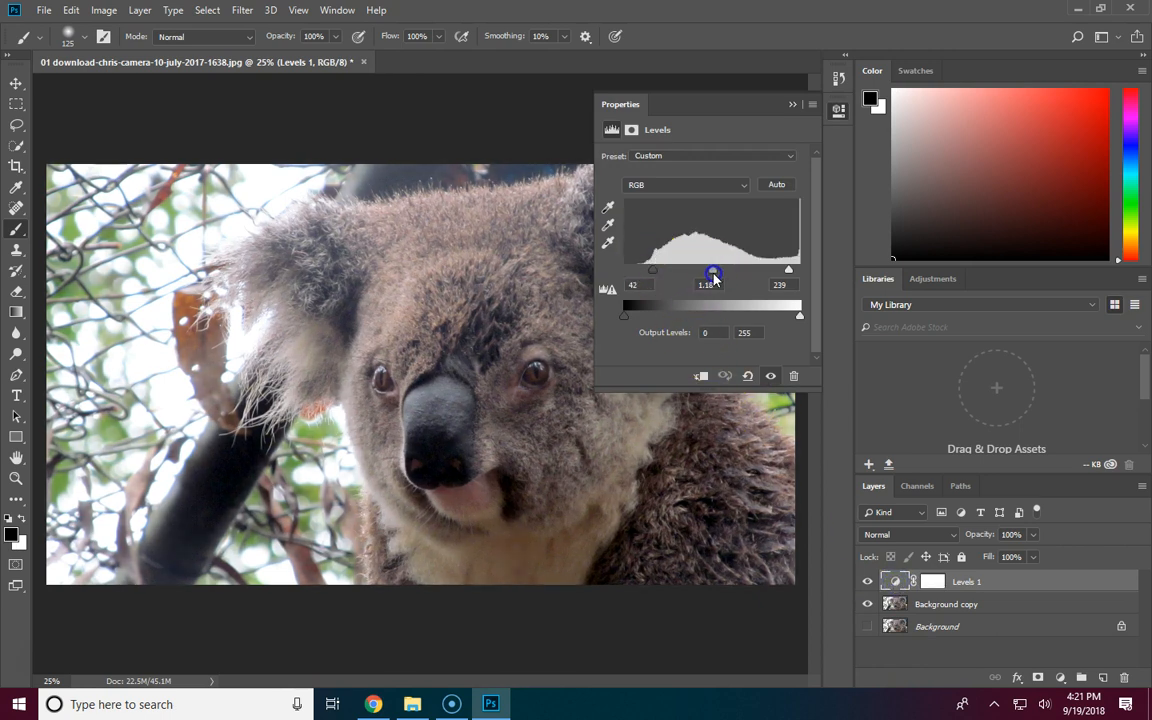
Set the Levels adjustment's input black level to 50 and white level to 220, and close its settings
left_click_drag(786, 271, 778, 282)
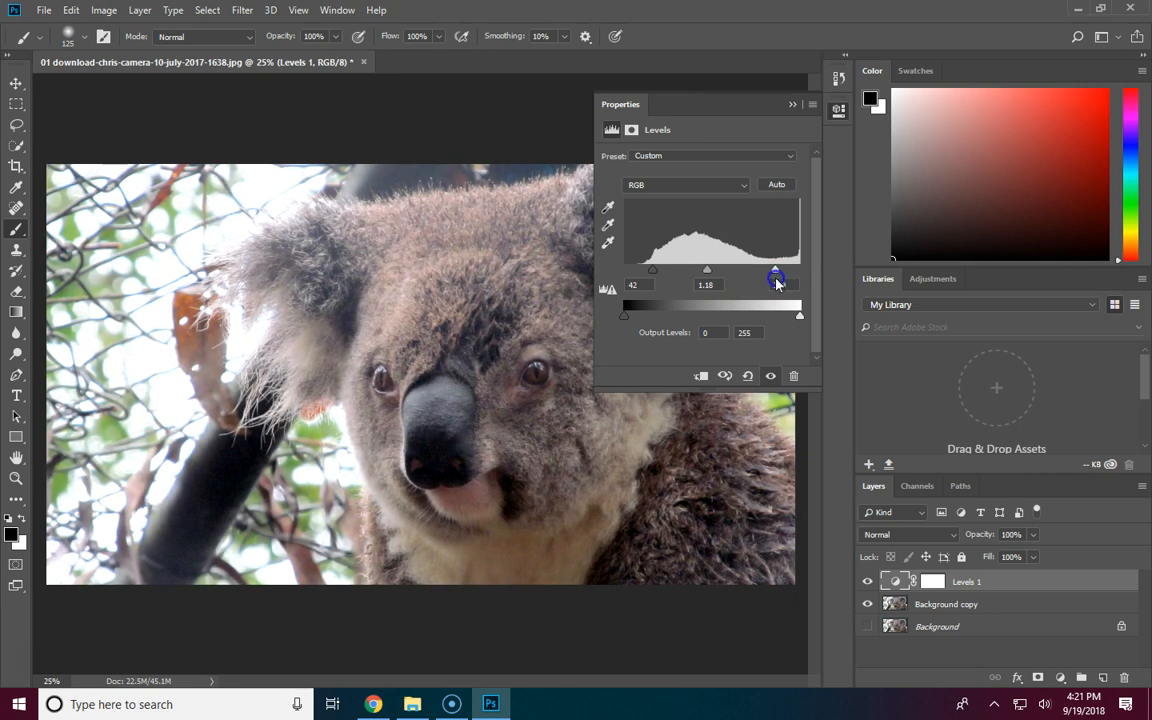
left_click_drag(652, 270, 659, 274)
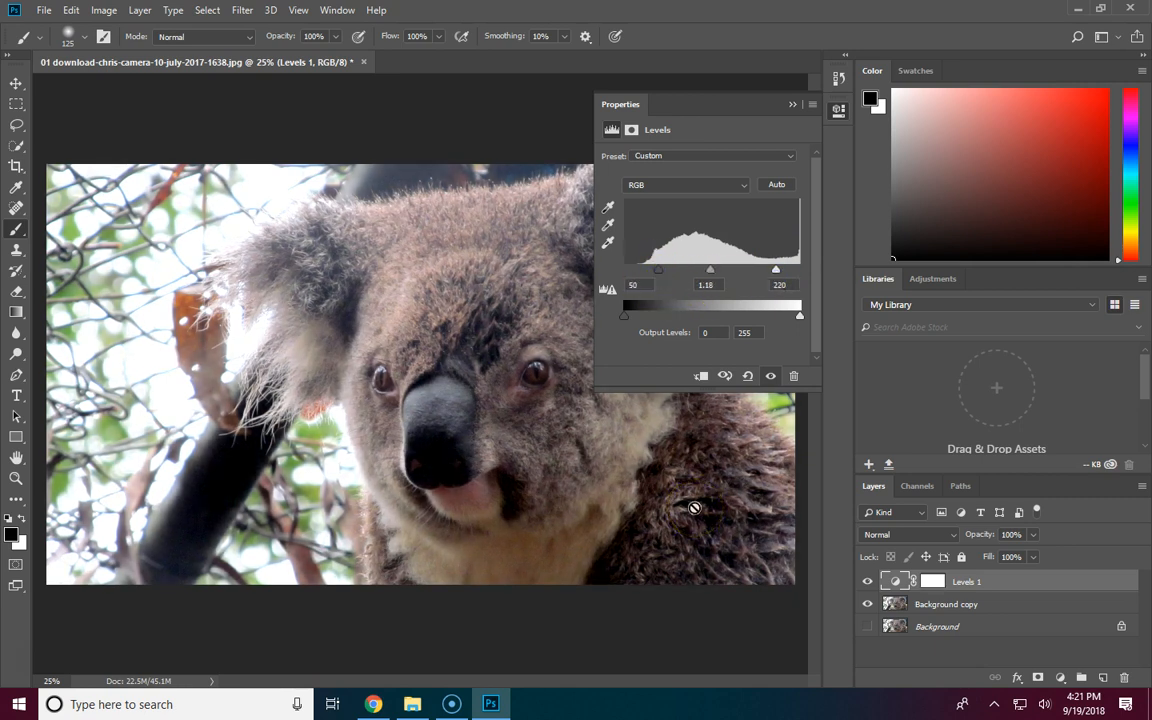
left_click(791, 104)
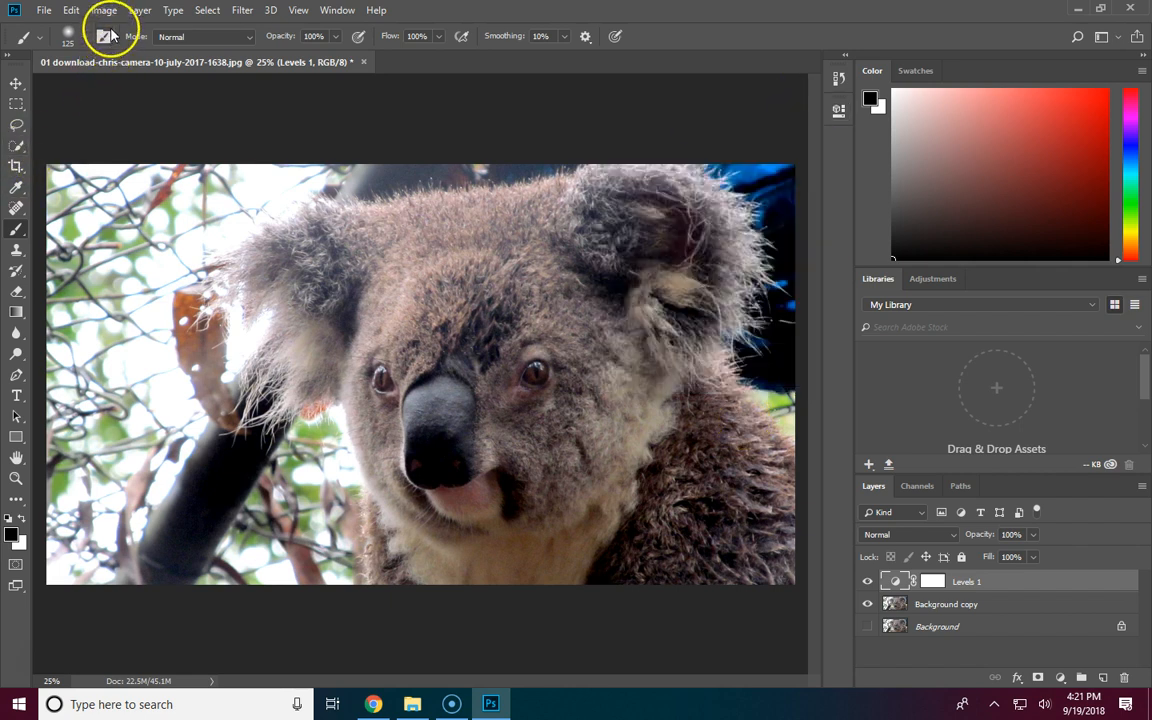
Add a Hue/Saturation adjustment layer with the default name above the Levels 1 layer
left_click(140, 10)
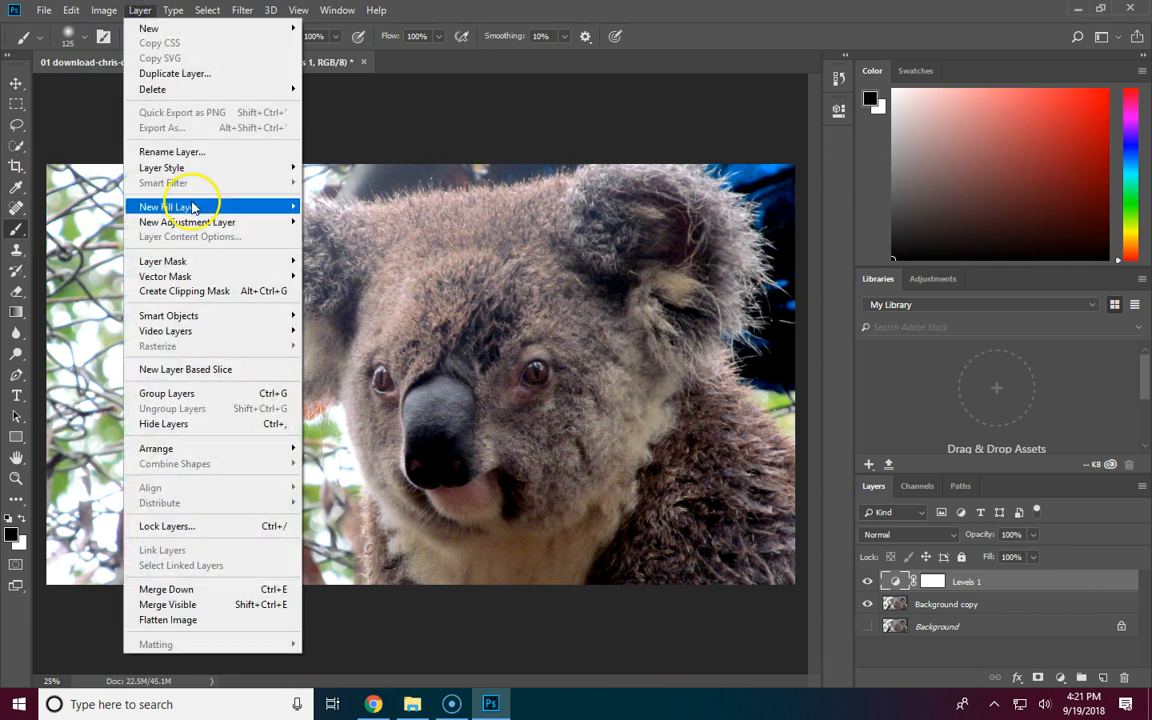
mouse_move(178, 221)
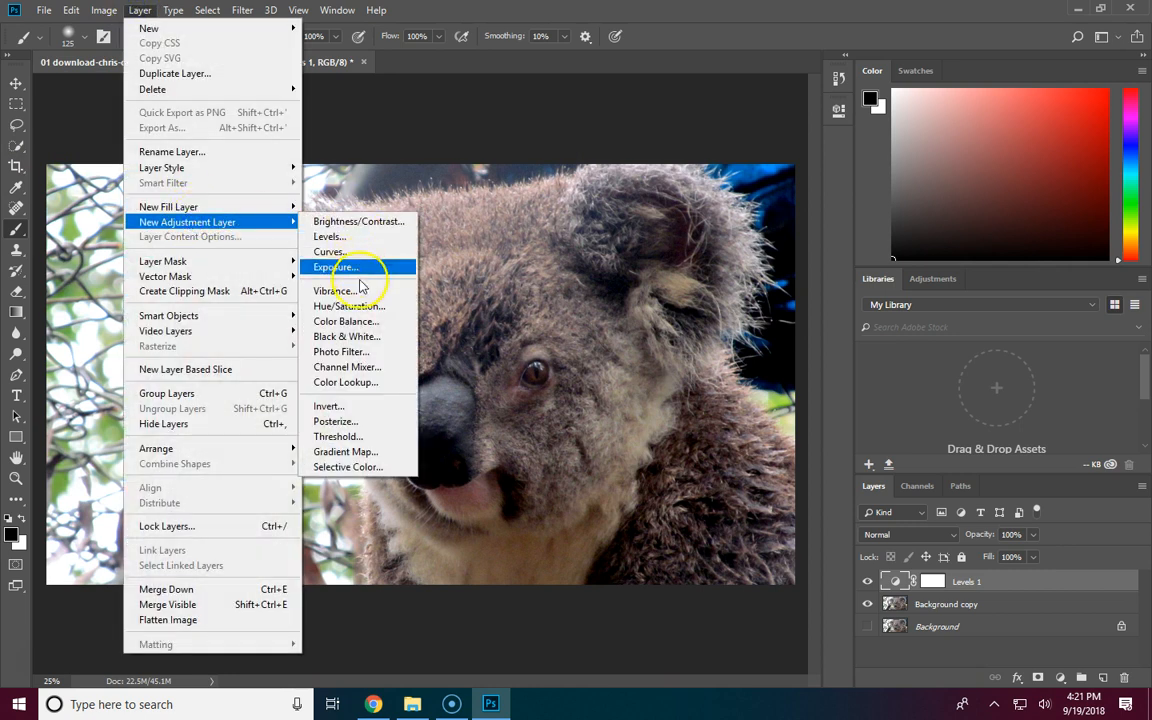
left_click(368, 311)
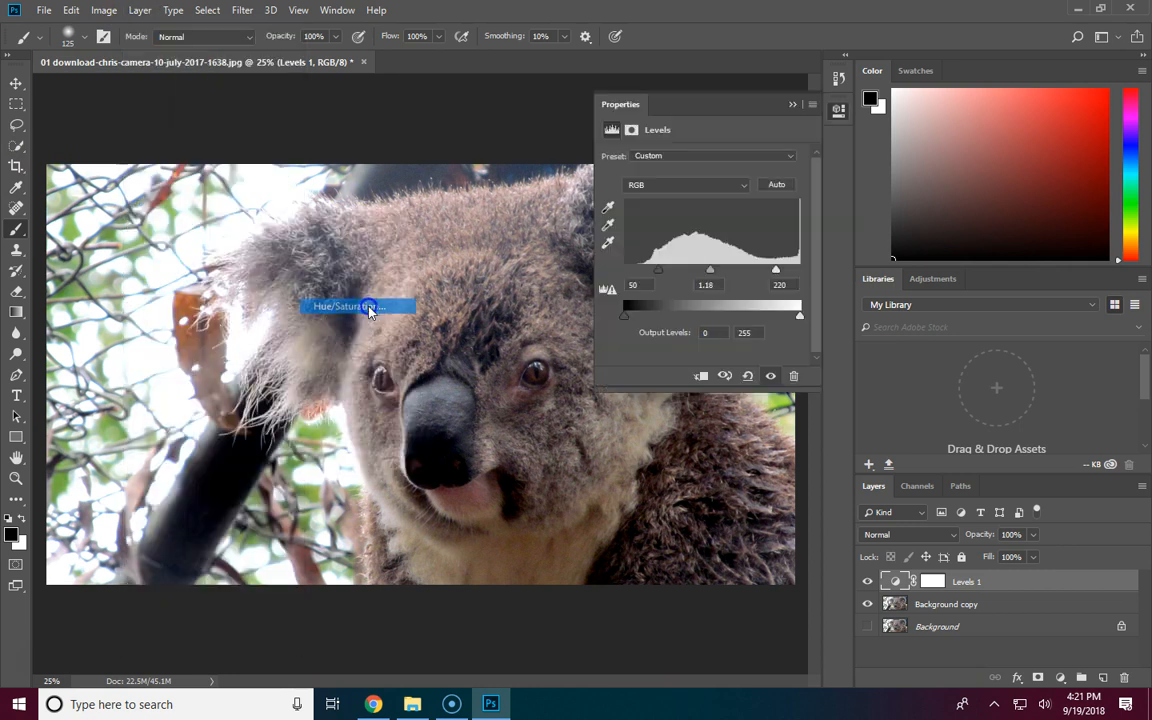
left_click(1003, 132)
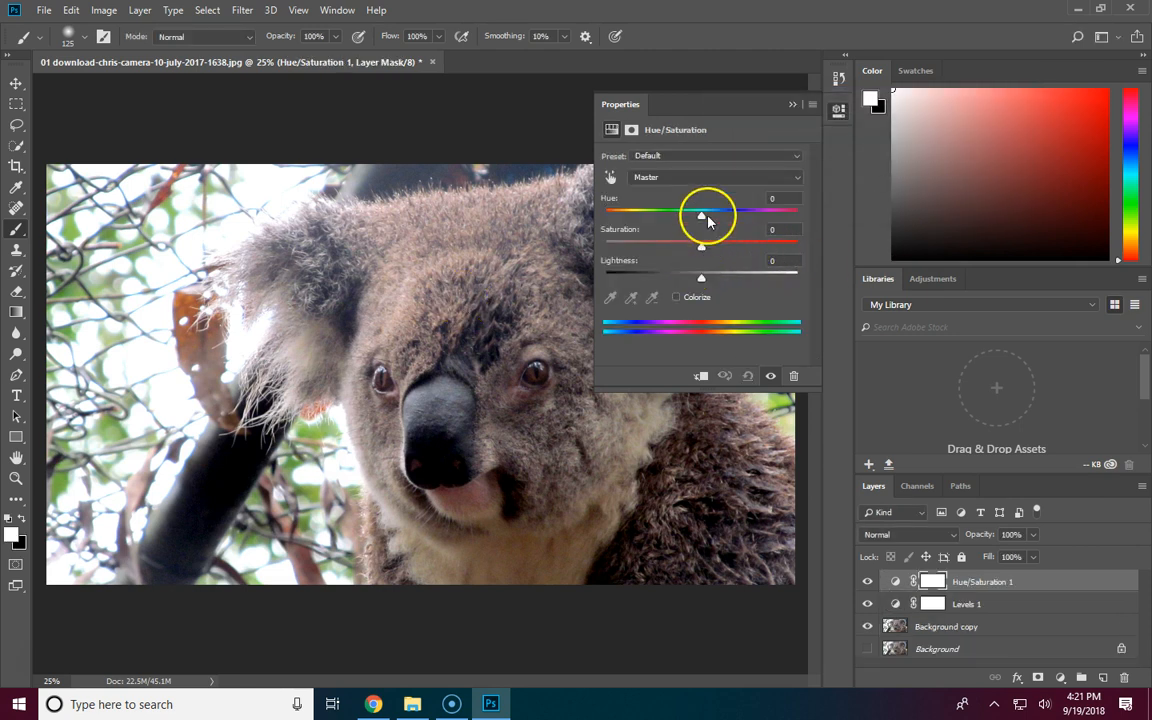
Try a hue of +119 on the Hue/Saturation adjustment, reset it, and try saturation values of -100 and +100
left_click_drag(703, 215, 773, 215)
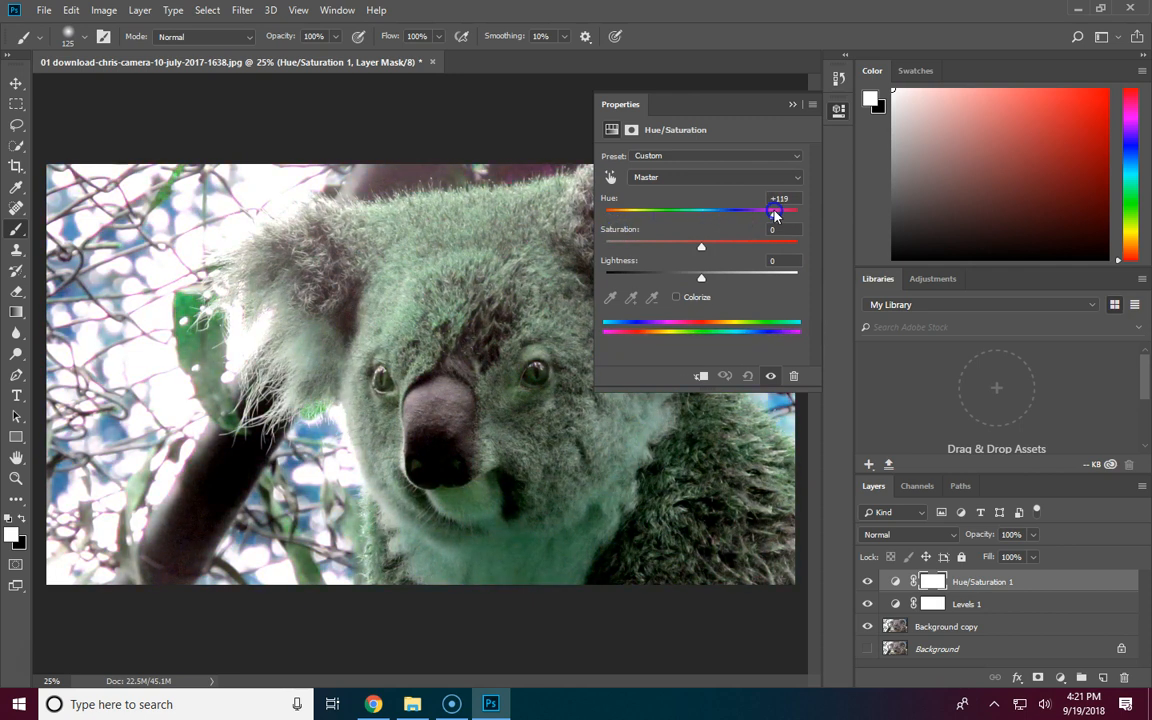
left_click(747, 375)
left_click_drag(702, 248, 592, 255)
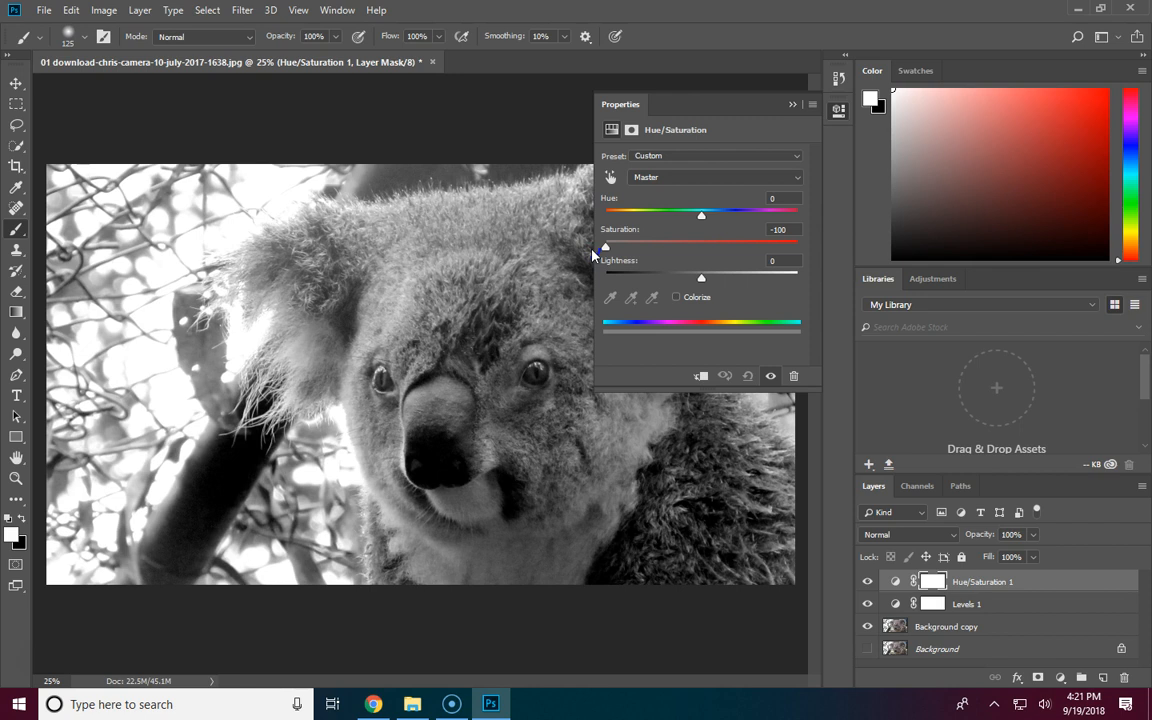
left_click_drag(604, 246, 806, 244)
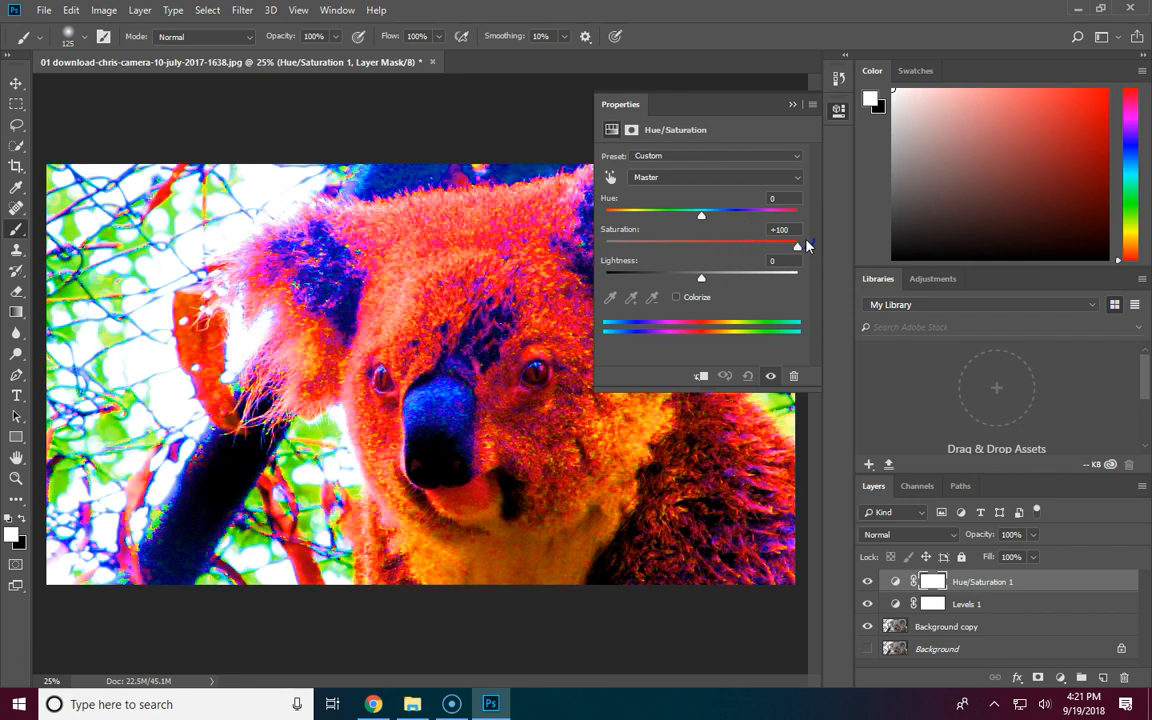
Set the Hue/Saturation adjustment's saturation to +38 and close its settings
left_click_drag(800, 247, 742, 272)
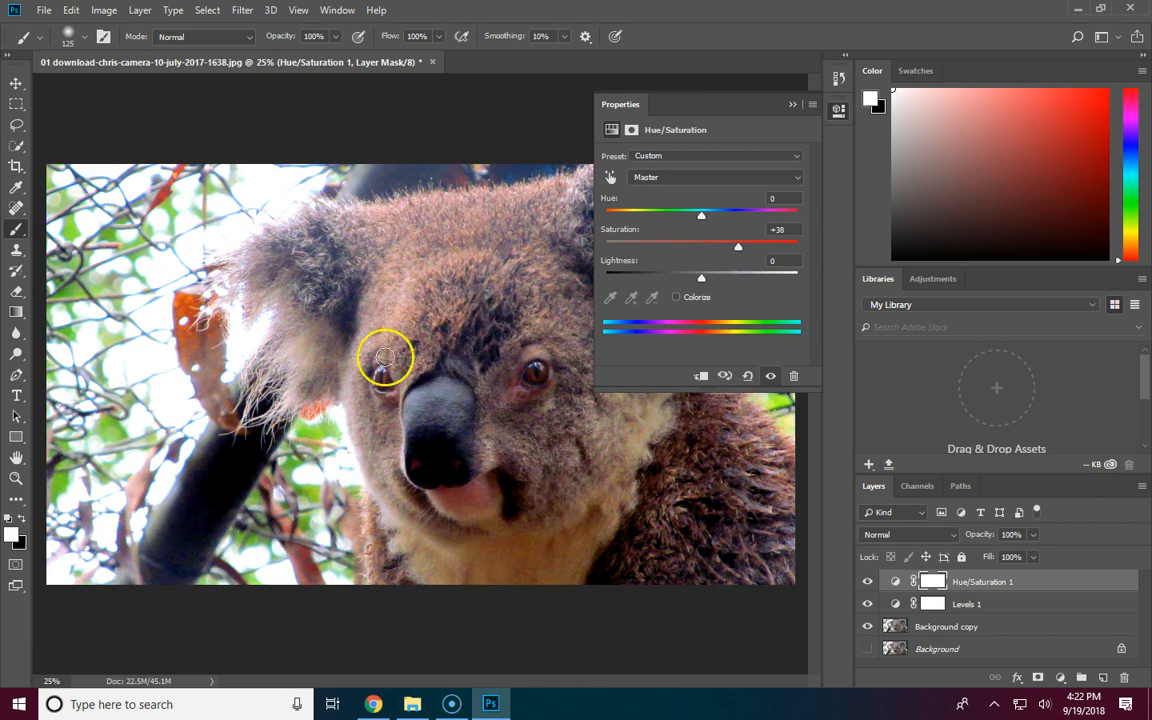
left_click(792, 104)
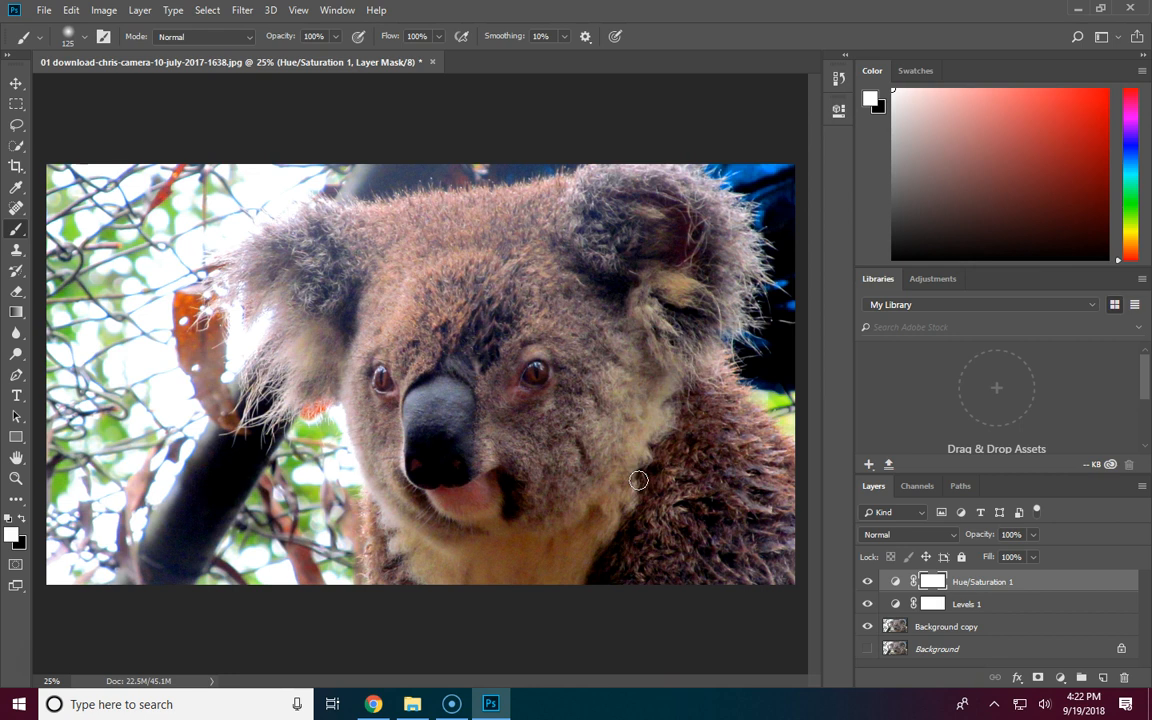
left_click(599, 476)
left_click_drag(594, 481, 581, 484)
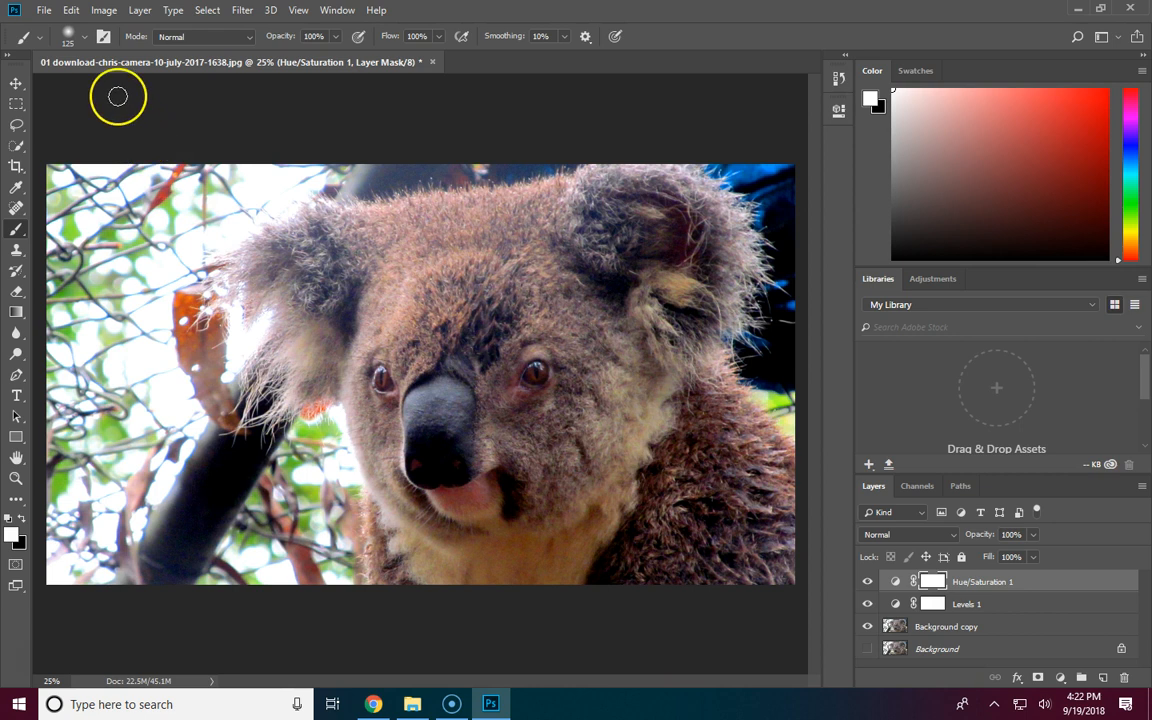
Save the layered koala image as a Photoshop PSD in the project folder, keeping its file name and Maximize Compatibility on
left_click(45, 12)
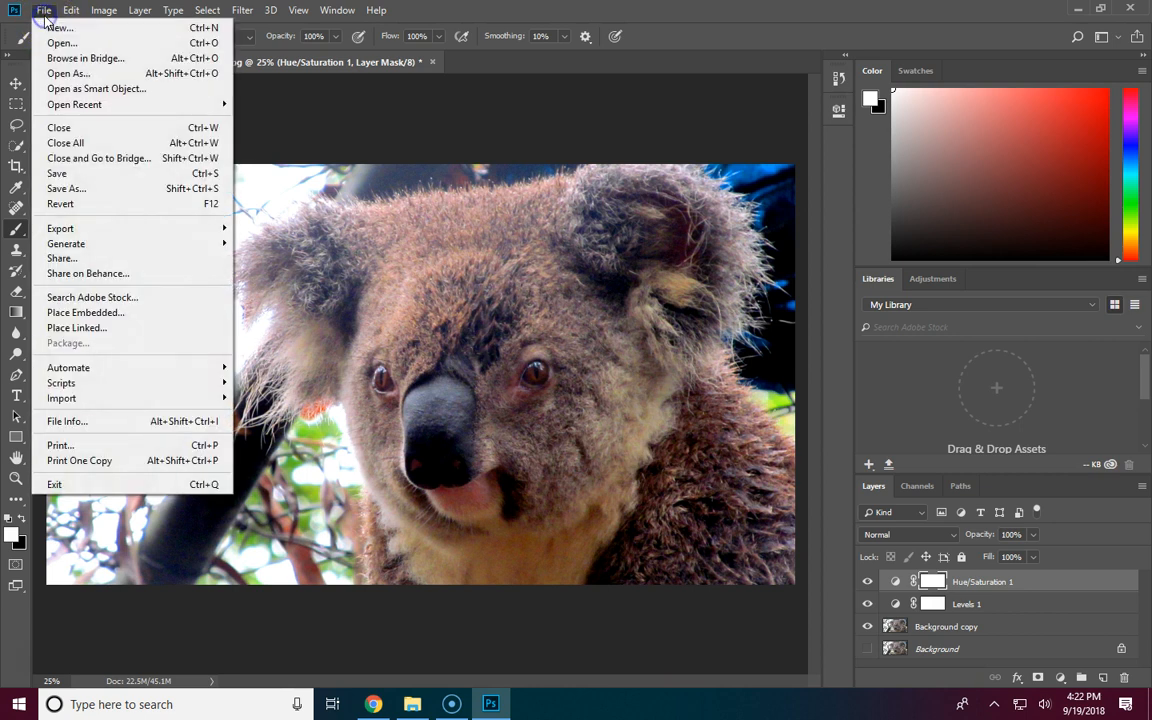
left_click(119, 192)
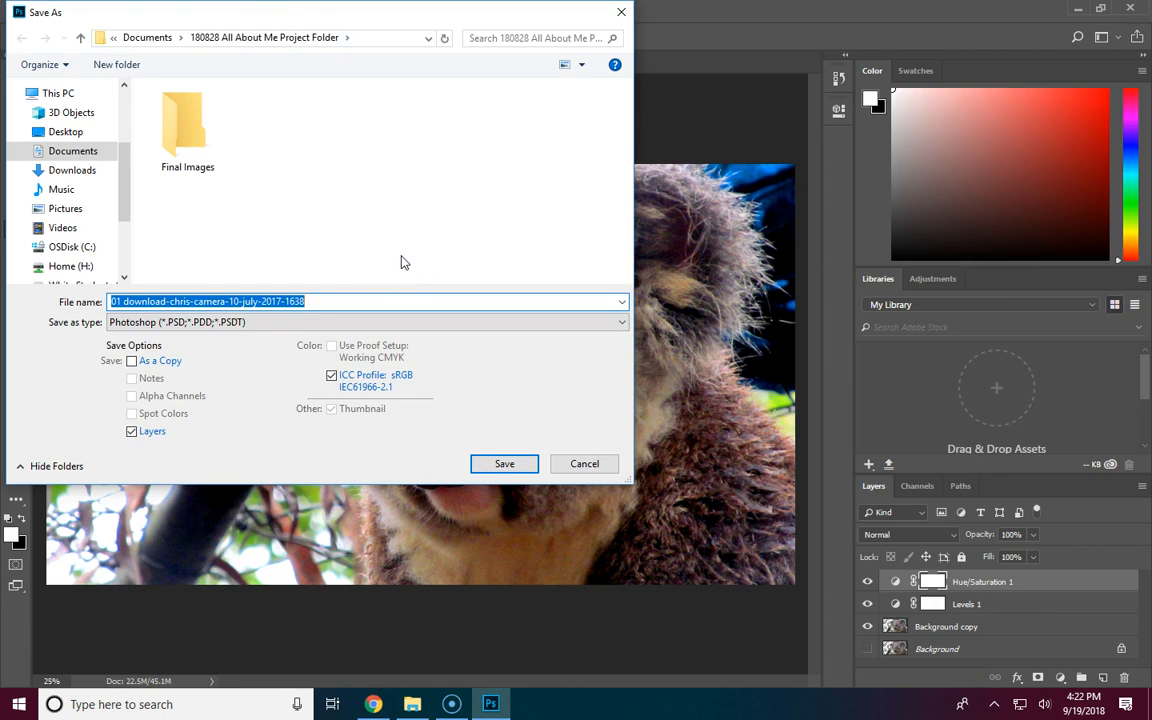
left_click(506, 465)
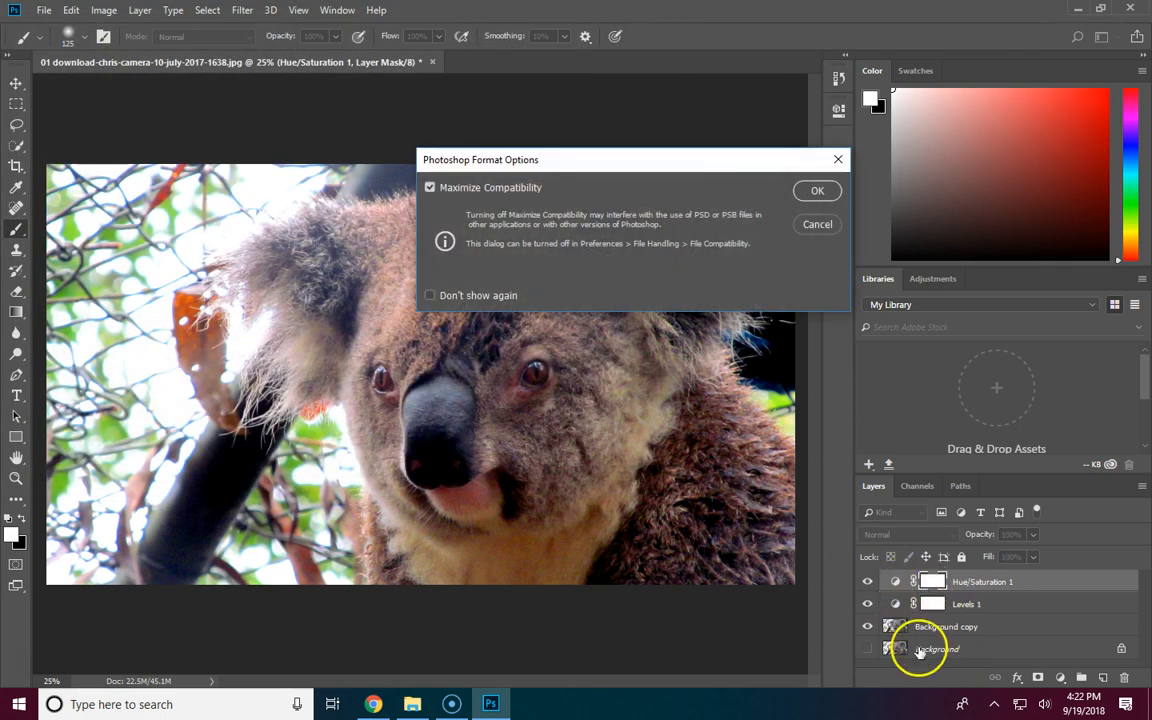
left_click(818, 192)
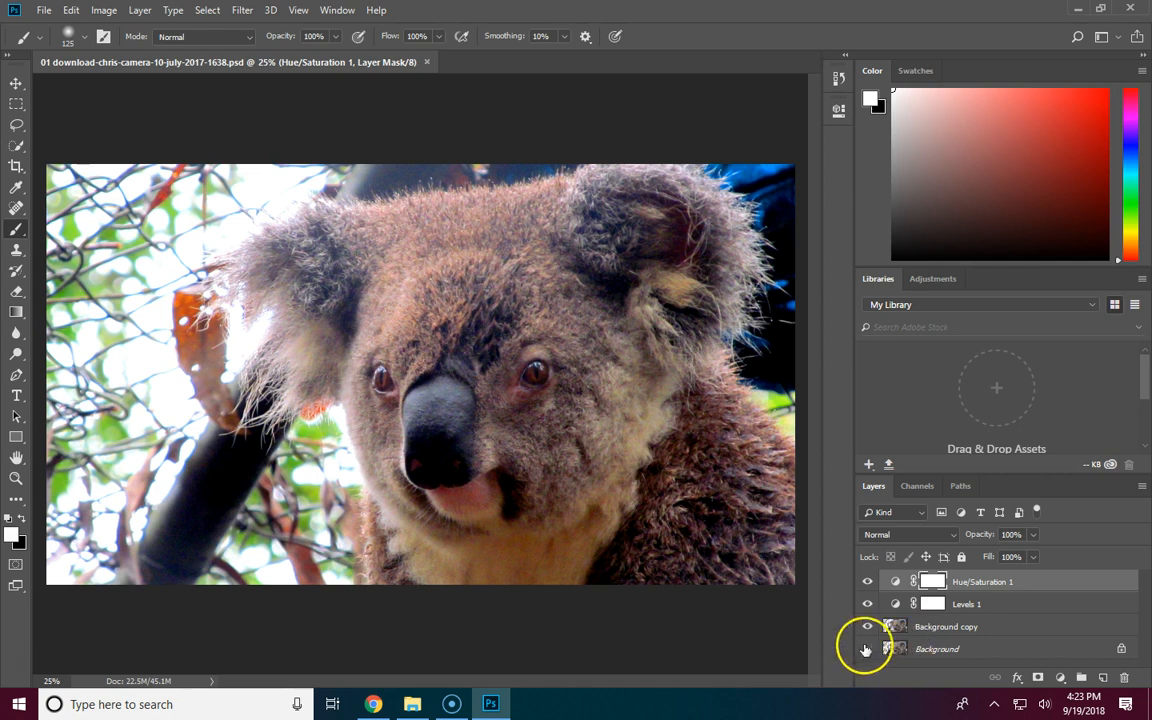
Start saving another version of the koala image into the Final Images folder, with JPEG as the file format
left_click(44, 10)
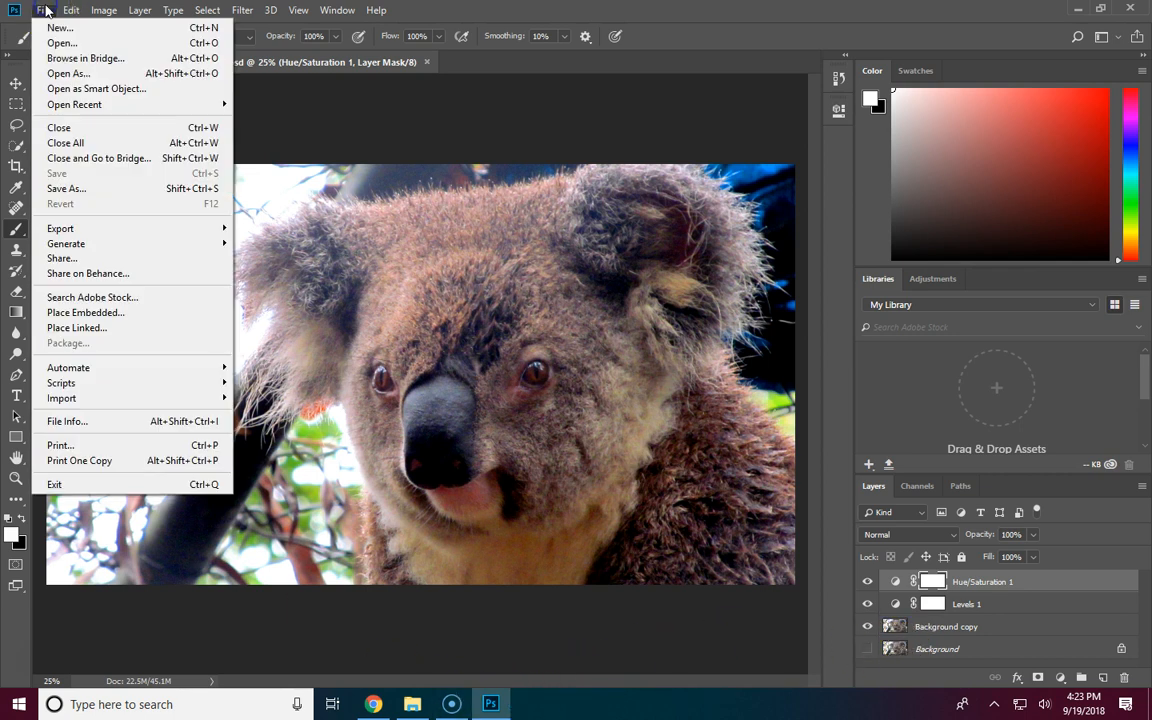
left_click(98, 190)
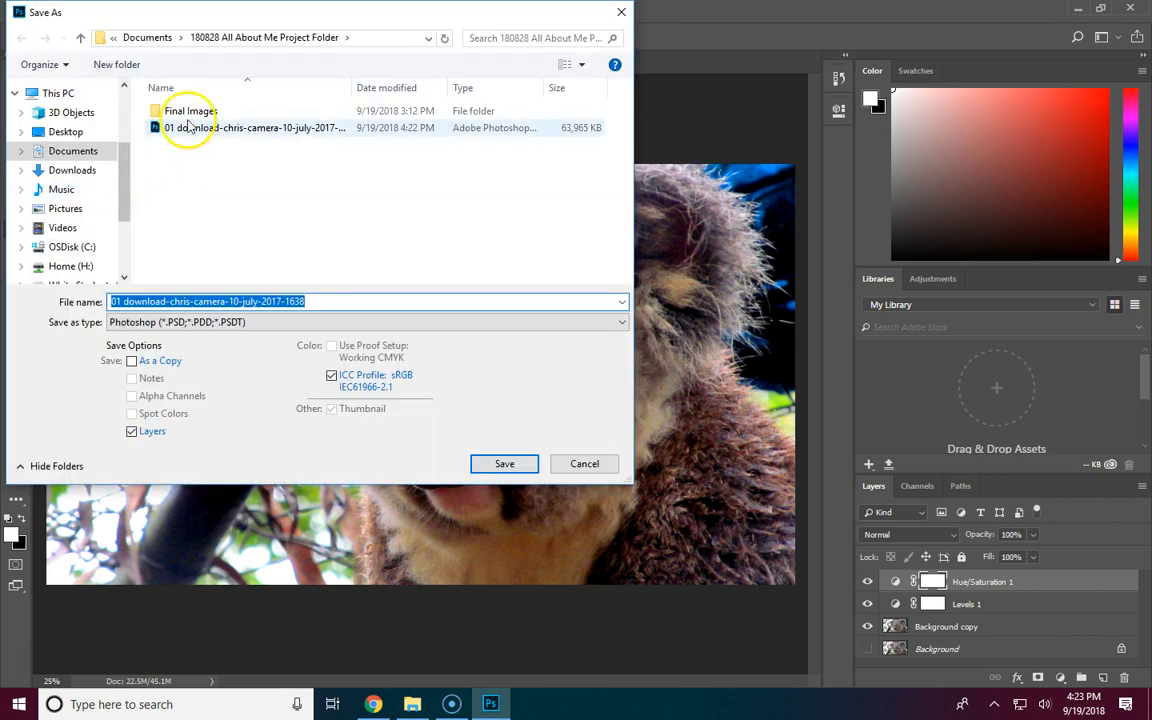
double_click(192, 113)
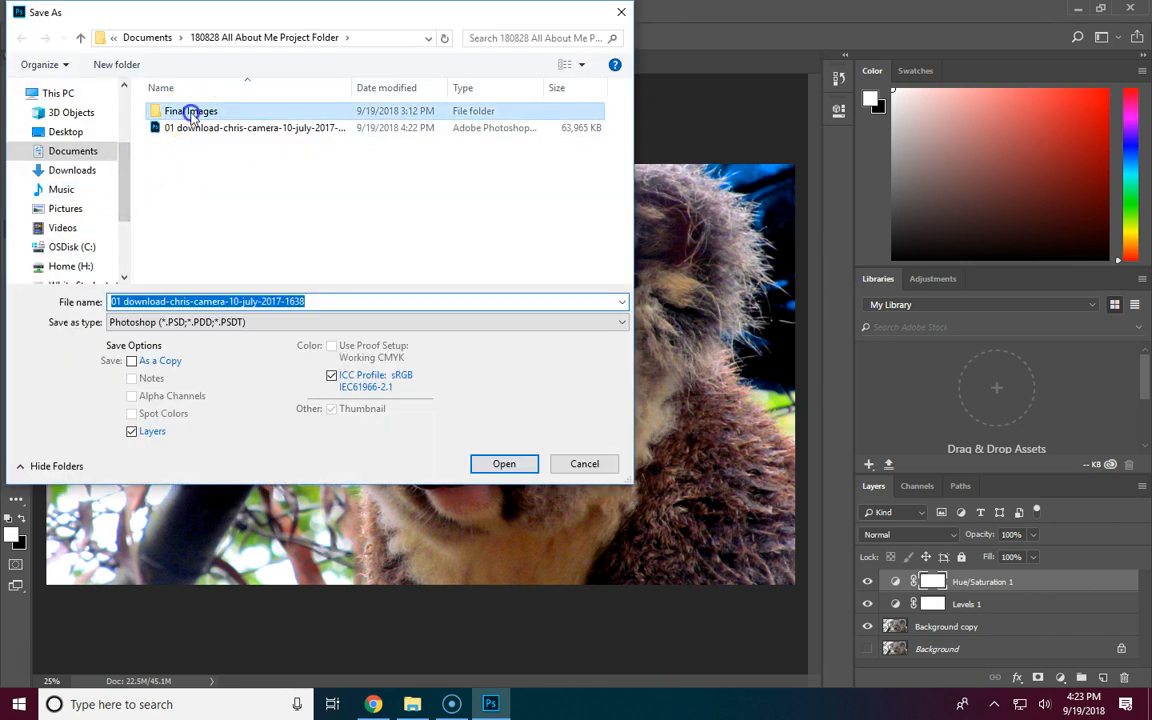
left_click(197, 322)
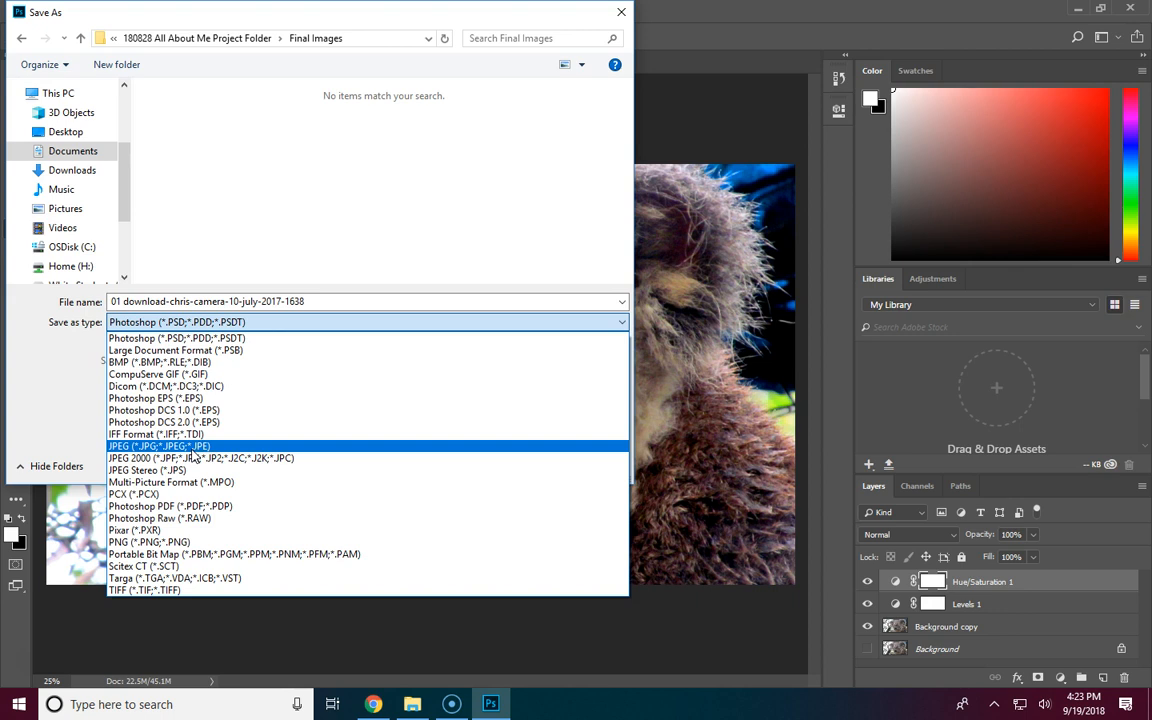
left_click(195, 446)
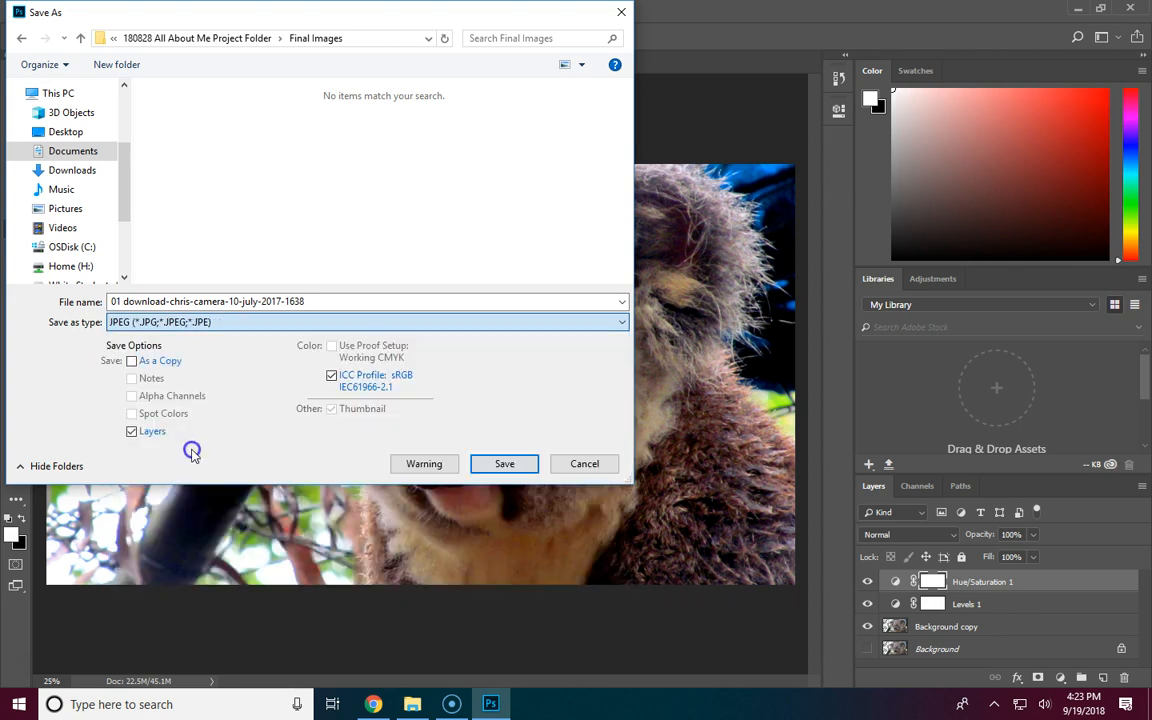
View the JPEG files in the parent project folder within the save dialog, and return to the Final Images folder
left_click(202, 38)
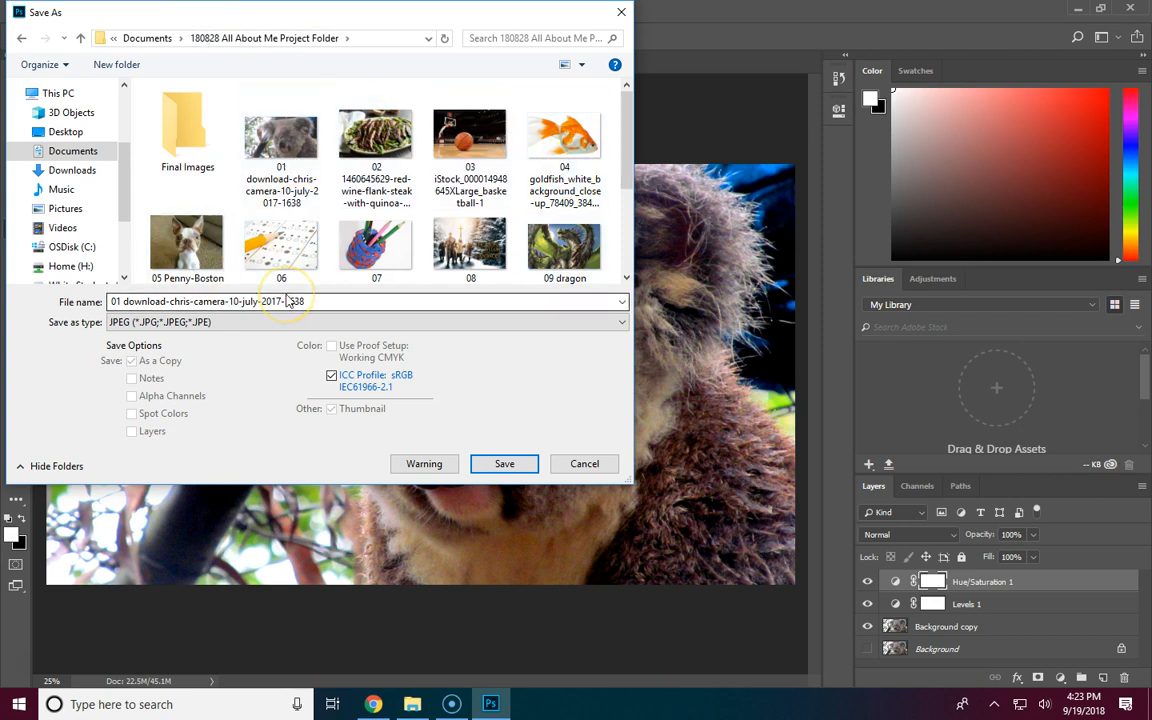
left_click(180, 127)
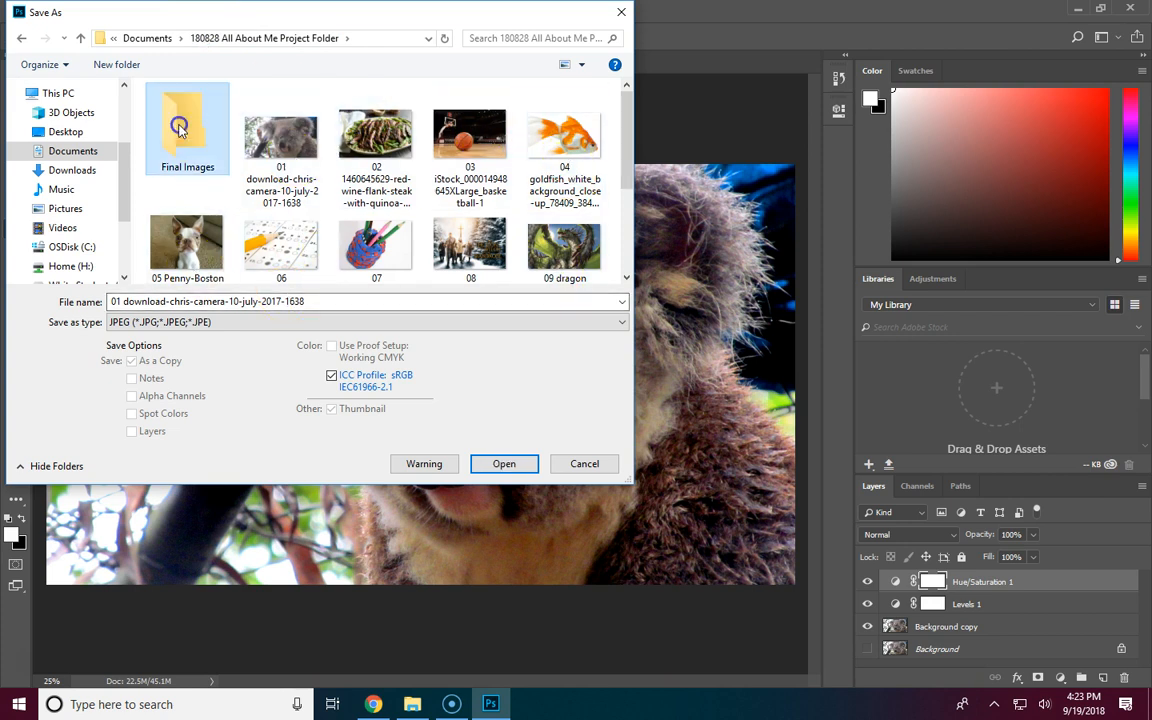
double_click(180, 127)
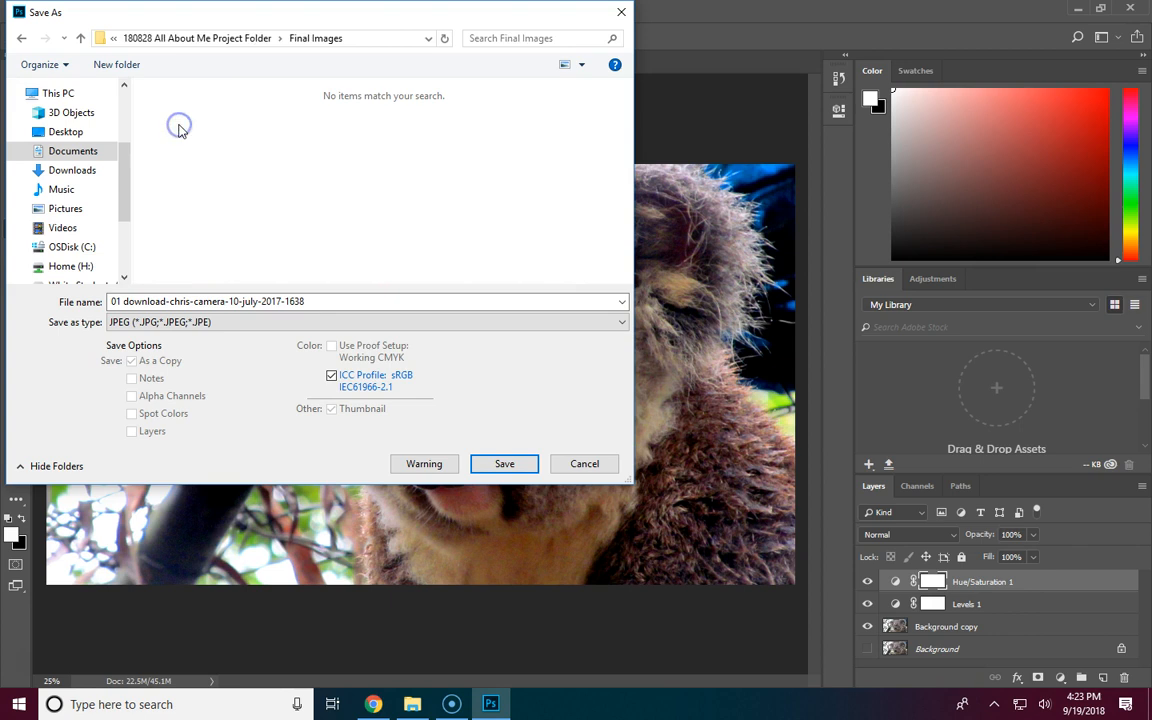
Name the JPEG version 01 Koala and save it with an increased image quality setting
left_click(124, 302)
left_click(194, 300)
left_click_drag(124, 302, 350, 304)
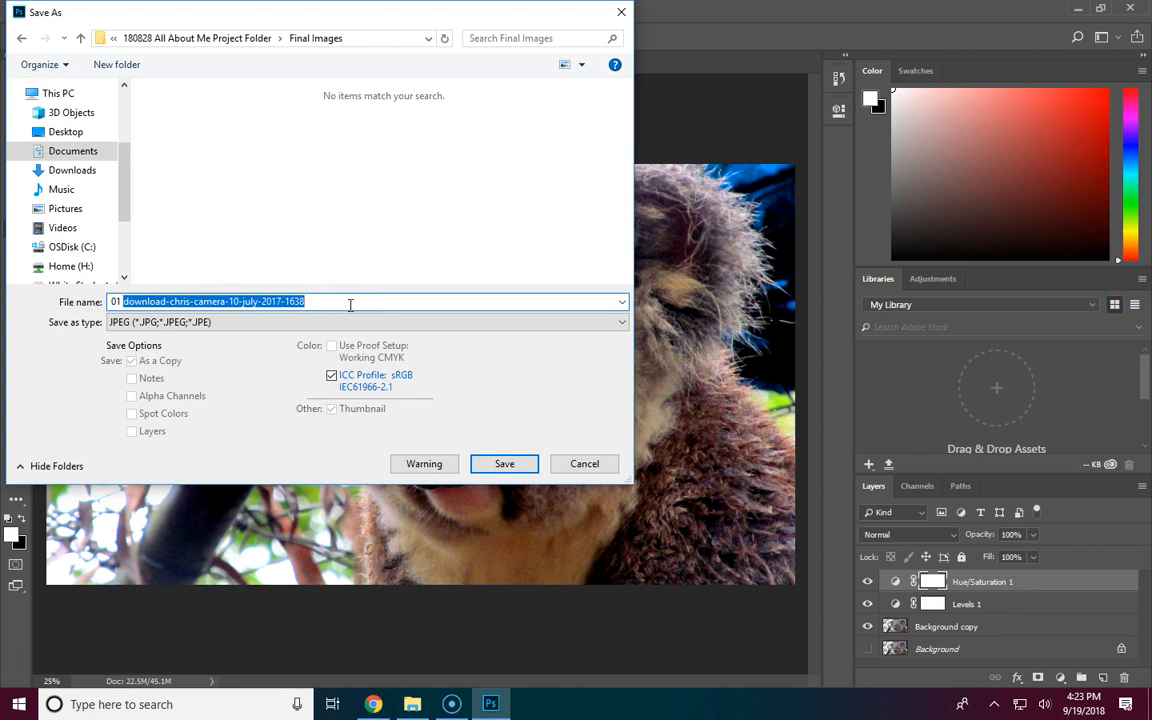
type("Koala")
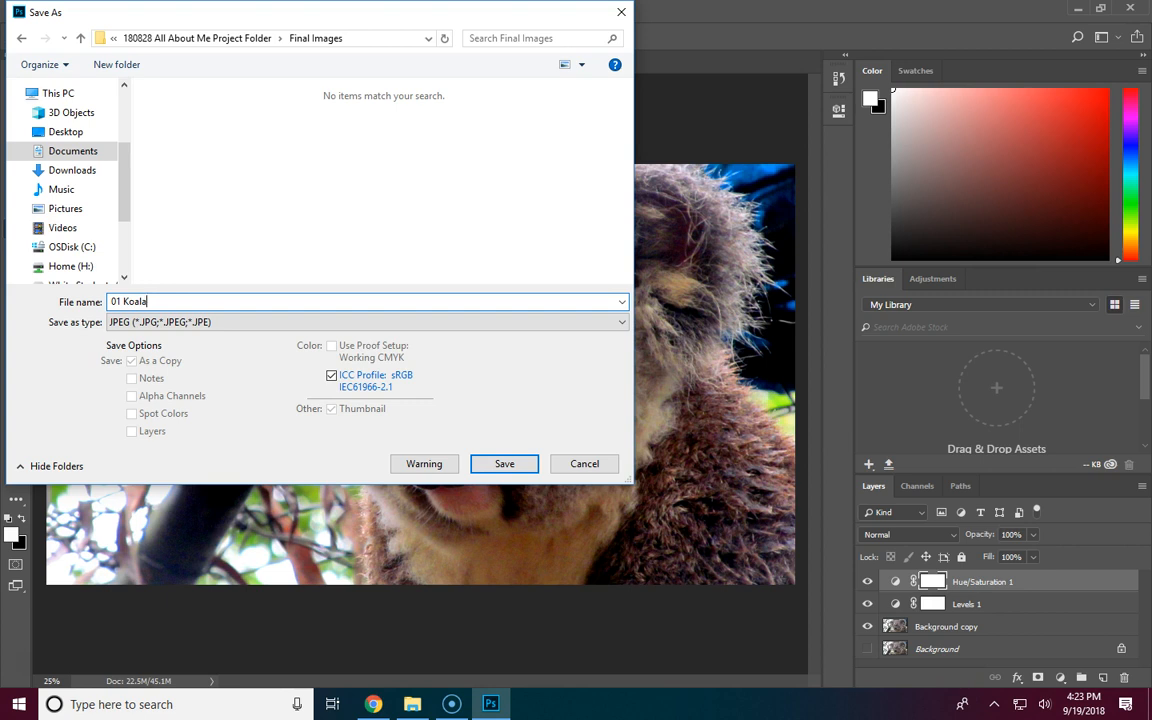
key("Return")
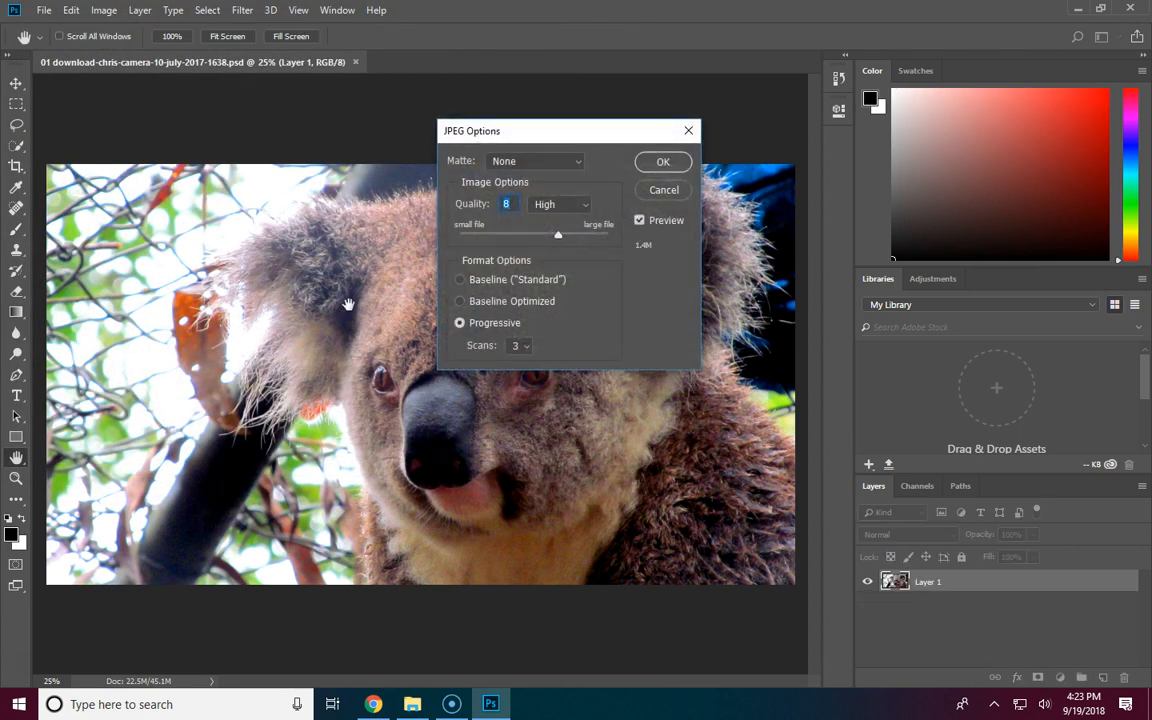
left_click_drag(554, 234, 578, 231)
left_click(662, 163)
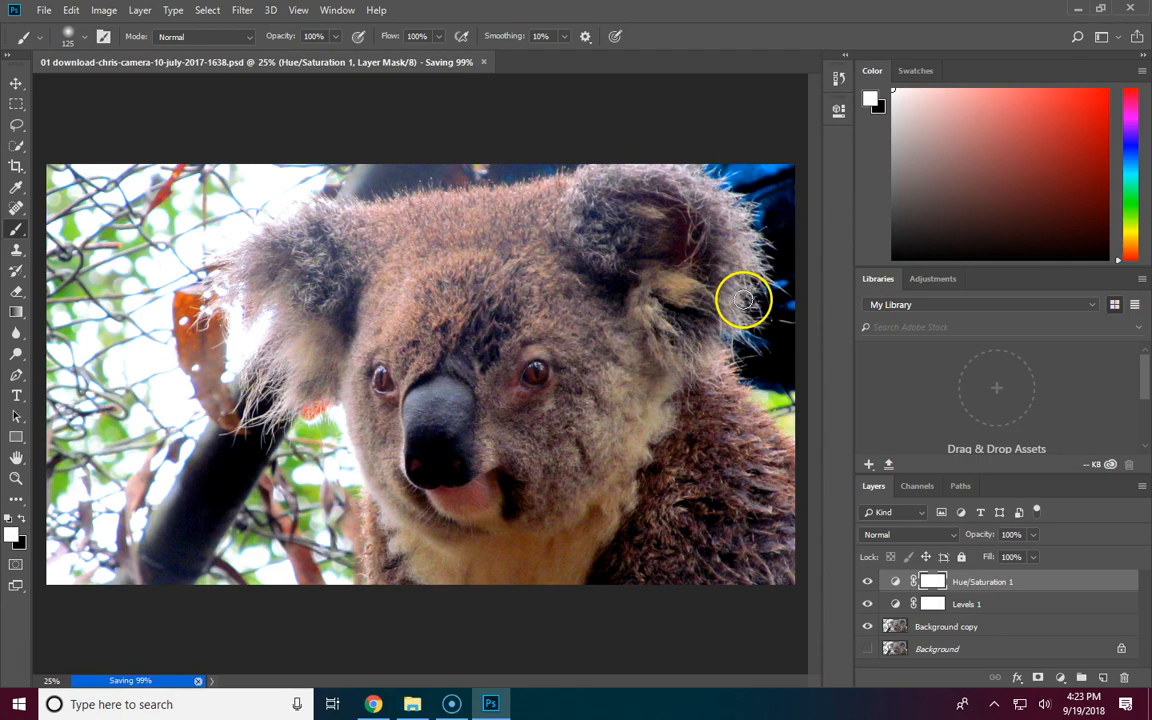
Switch to File Explorer and check the saved files in the project folder and its Final Images subfolder
left_click(412, 702)
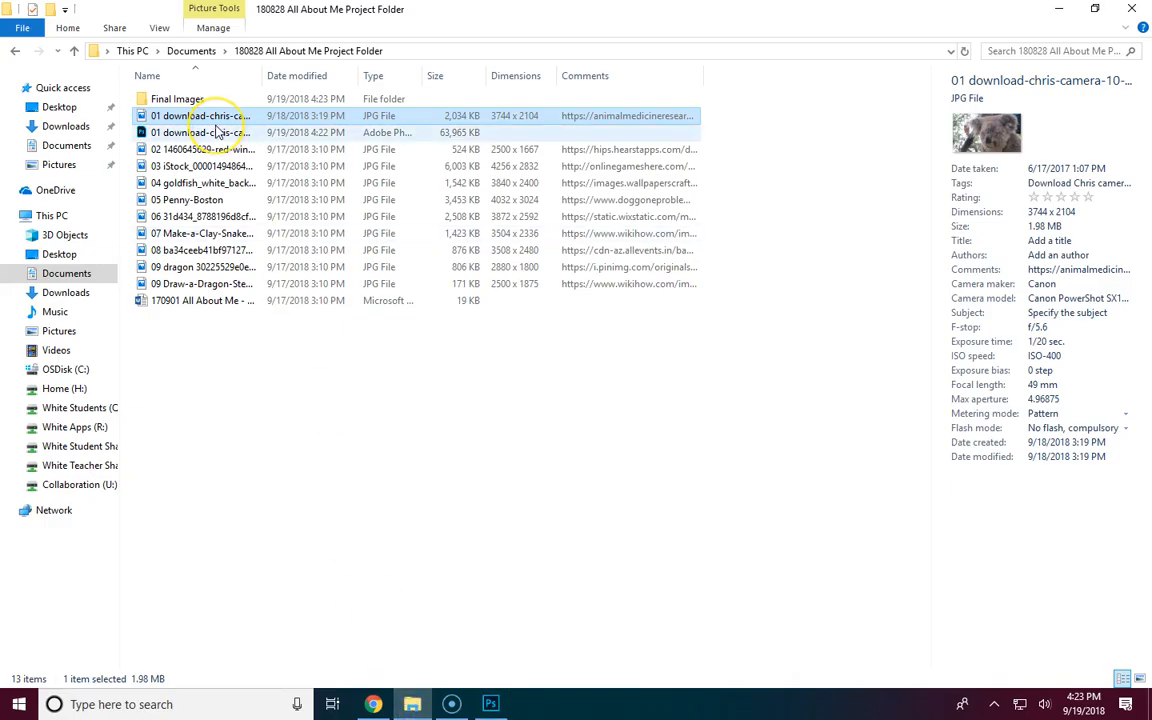
left_click_drag(212, 128, 213, 137)
left_click(186, 103)
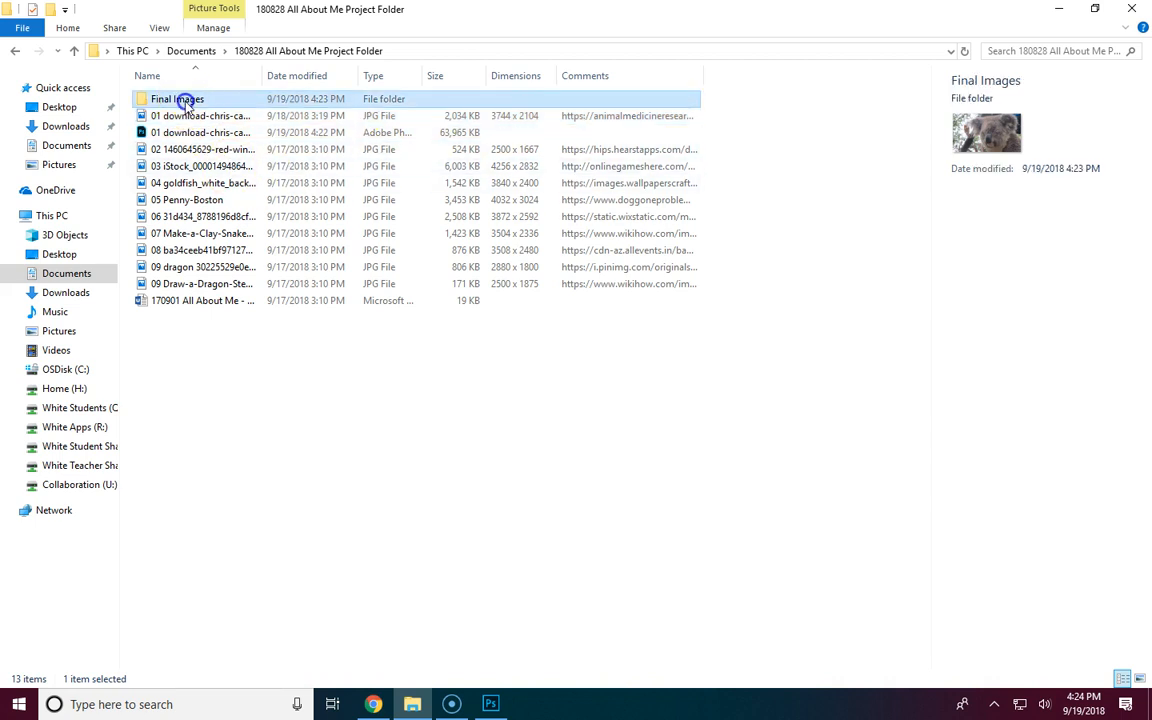
double_click(186, 103)
left_click(315, 52)
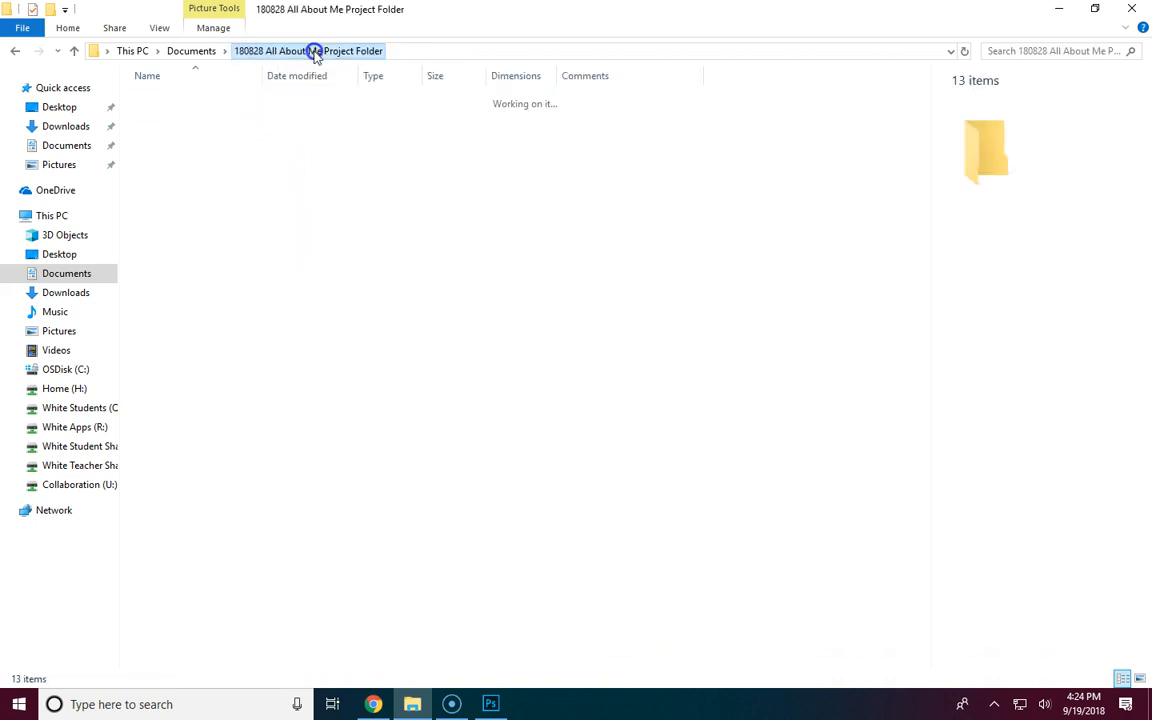